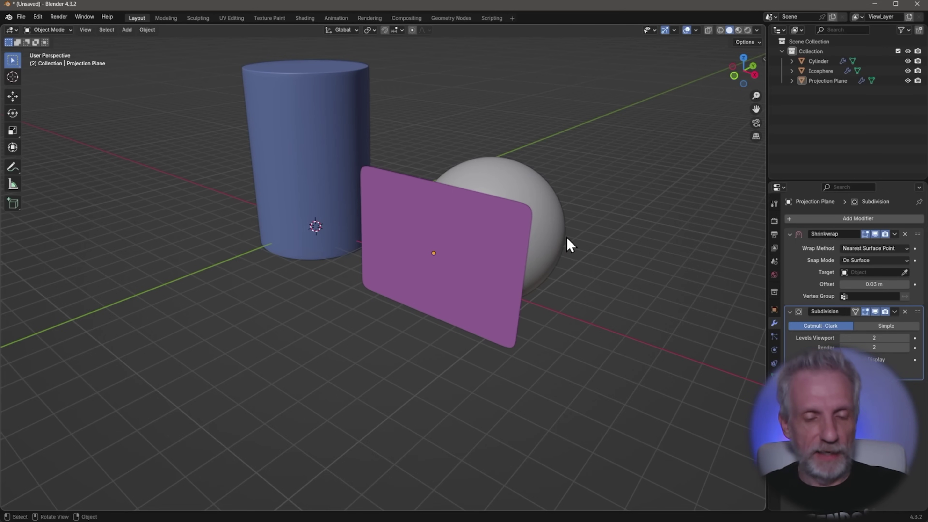
Bring up the Wall project in Substance Painter and slide the Lorem Ipsum projection across the wall
{"action": "middle_click_drag", "start_coordinate": [570, 244], "coordinate": [598, 267]}
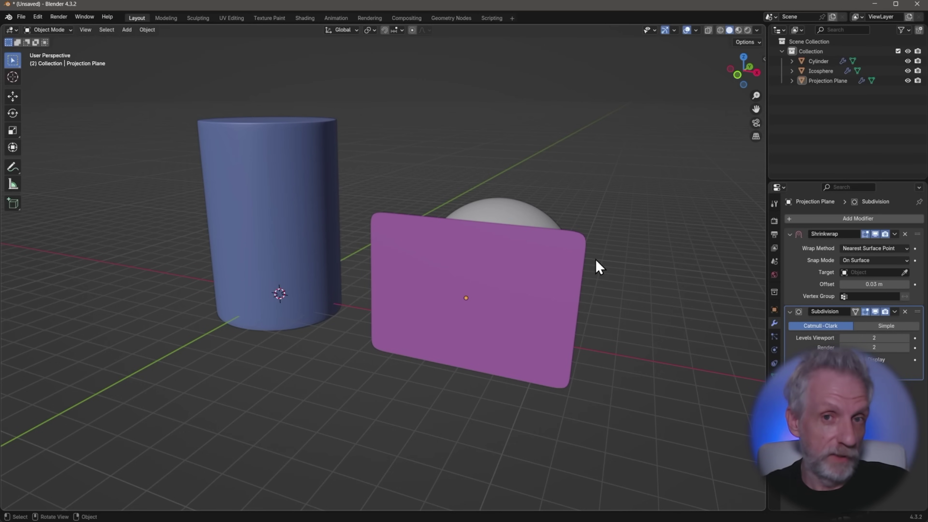
{"action": "key", "text": "alt+Tab"}
{"action": "key", "text": "alt+Tab"}
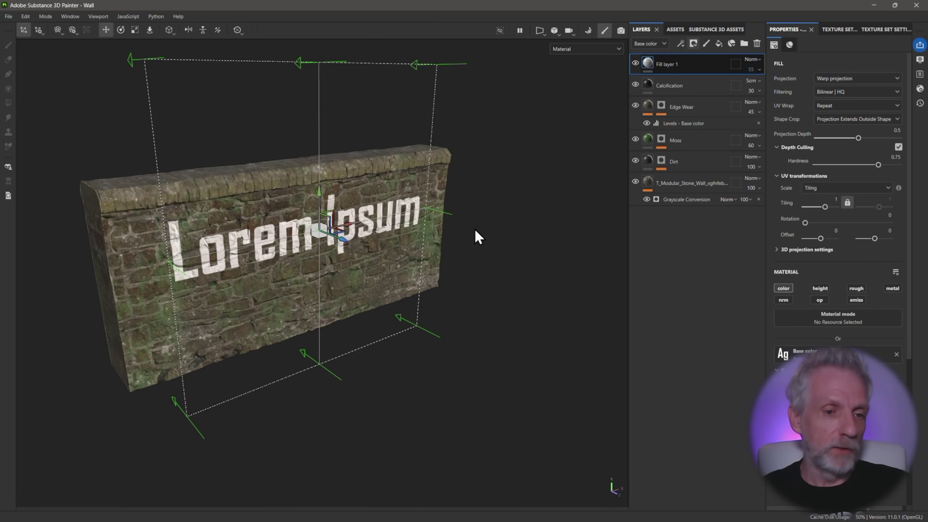
{"action": "left_click_drag", "start_coordinate": [475, 228], "coordinate": [356, 207], "text": "alt"}
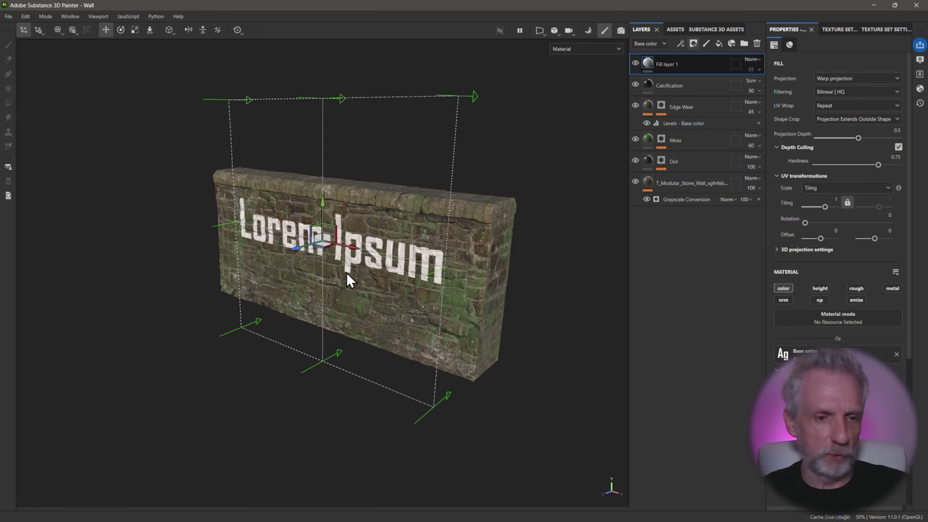
{"action": "left_click_drag", "start_coordinate": [339, 274], "coordinate": [471, 259], "text": "alt"}
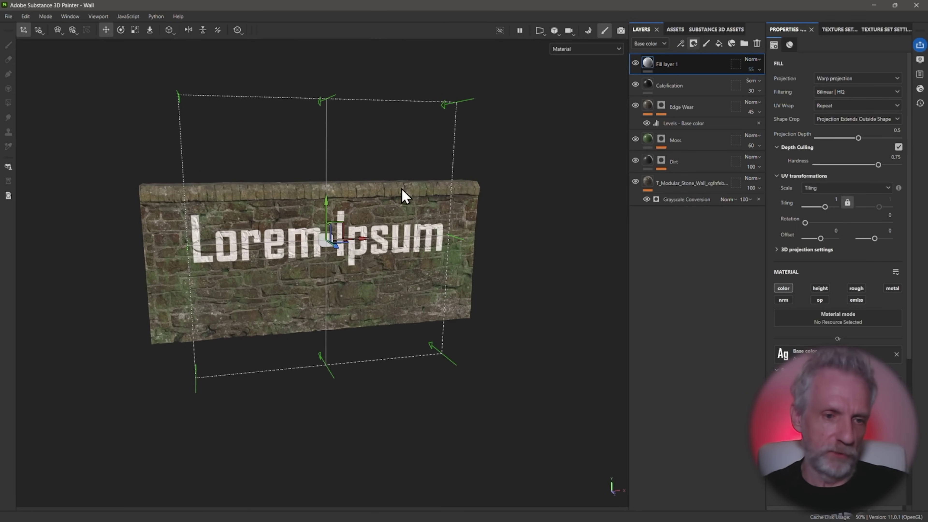
{"action": "left_click_drag", "start_coordinate": [342, 224], "coordinate": [326, 272]}
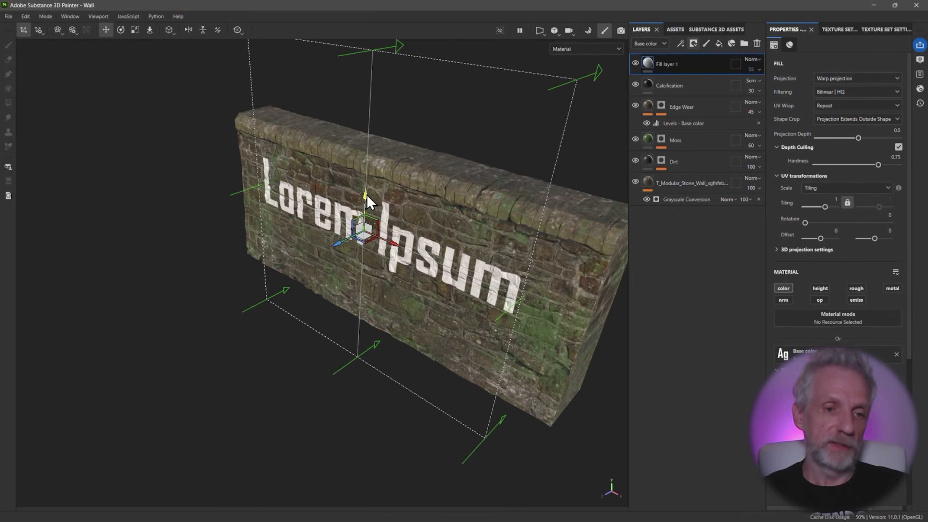
Move the Lorem Ipsum projection up the wall and shift it sideways
{"action": "left_click_drag", "start_coordinate": [366, 198], "coordinate": [379, 127]}
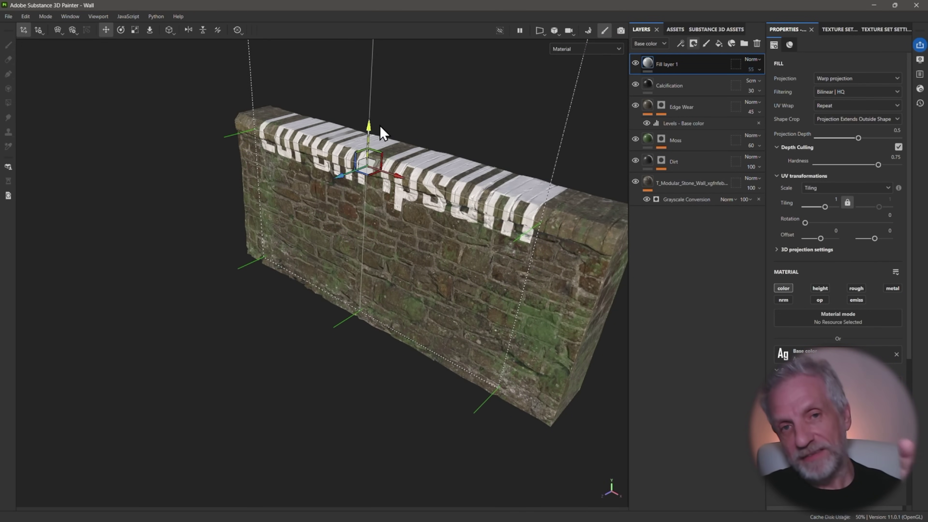
{"action": "left_click_drag", "start_coordinate": [400, 181], "coordinate": [319, 217]}
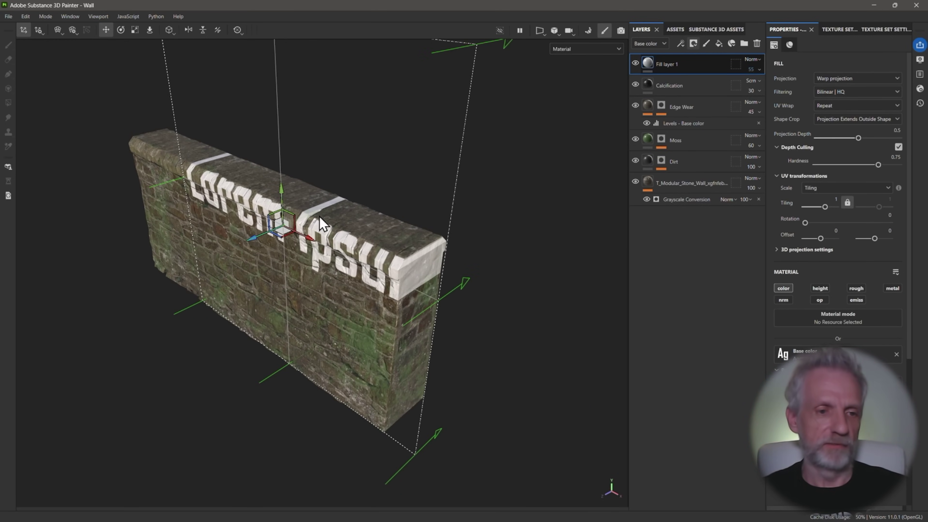
{"action": "left_click_drag", "start_coordinate": [279, 241], "coordinate": [200, 197]}
Rotate and reposition the projection so the text wraps over the wall's top edge
{"action": "key", "text": "e"}
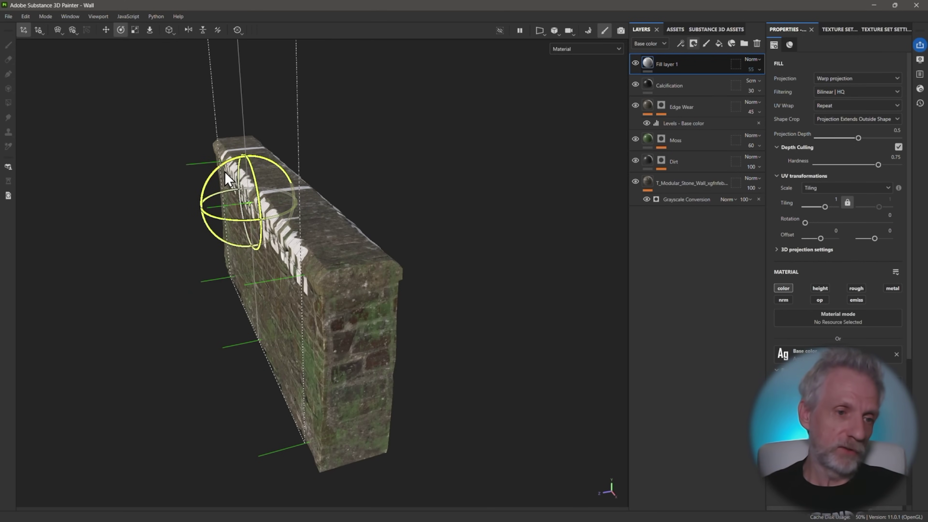
{"action": "left_click_drag", "start_coordinate": [229, 169], "coordinate": [273, 164]}
{"action": "key", "text": "w"}
{"action": "left_click_drag", "start_coordinate": [225, 186], "coordinate": [307, 199]}
{"action": "middle_click_drag", "start_coordinate": [307, 199], "coordinate": [346, 210], "text": "alt"}
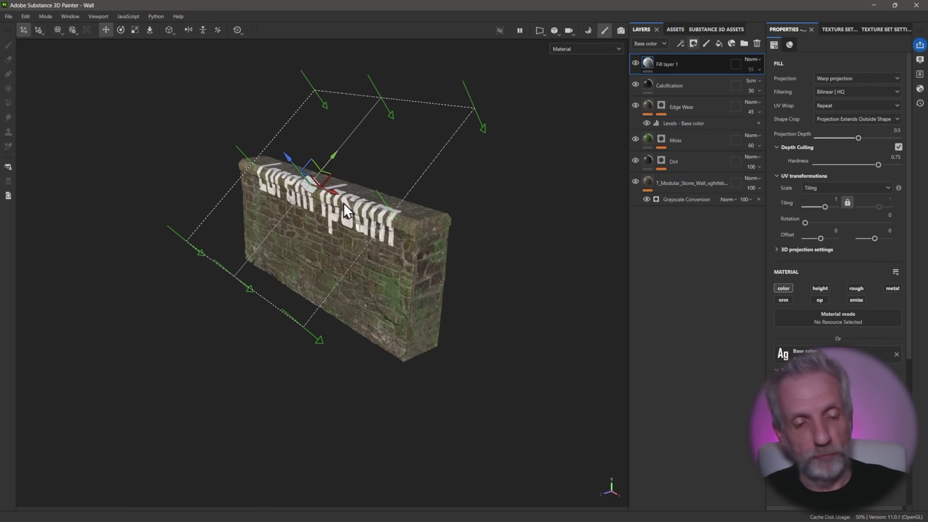
Return to Blender and orbit around the cylinder, plane and sphere
{"action": "key", "text": "alt+Tab"}
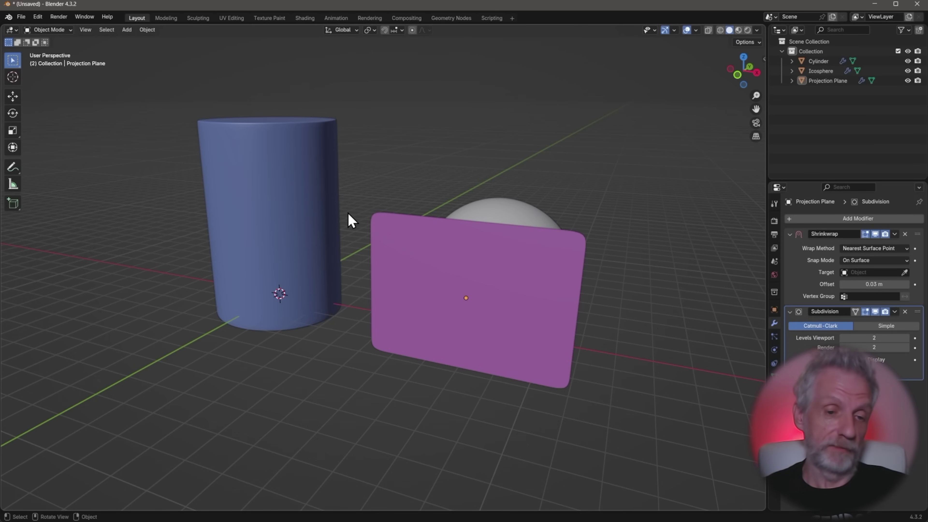
{"action": "scroll", "coordinate": [347, 219], "scroll_direction": "down", "scroll_amount": 3}
{"action": "middle_click_drag", "start_coordinate": [346, 222], "coordinate": [374, 238]}
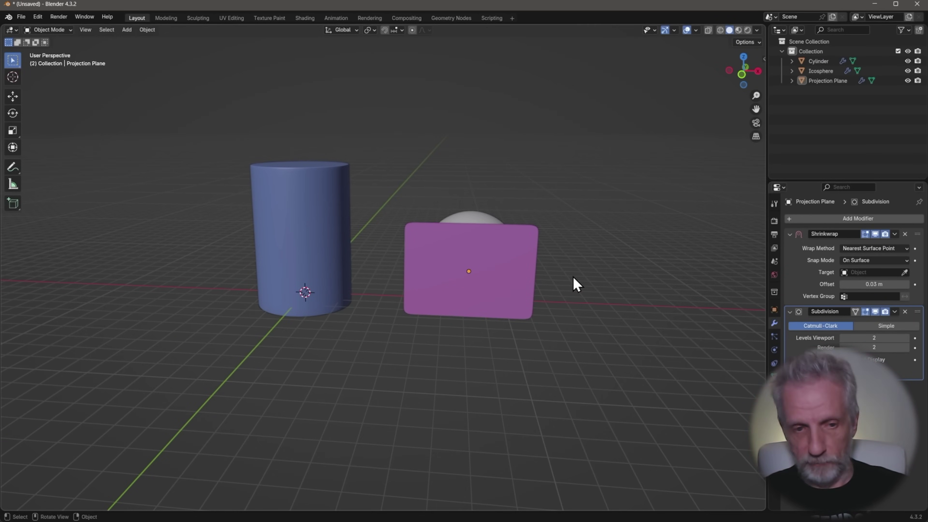
{"action": "middle_click_drag", "start_coordinate": [570, 284], "coordinate": [539, 289]}
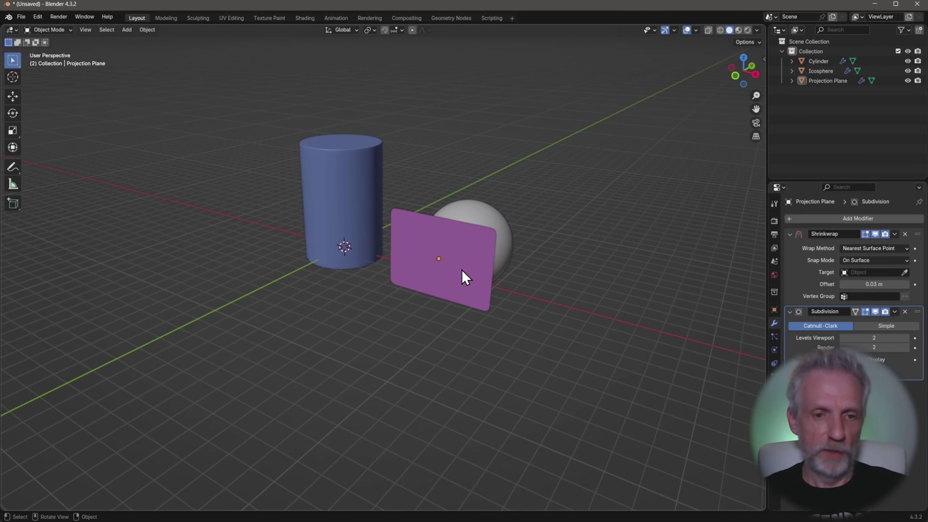
Inspect the Projection Plane's subdivided grid in Edit Mode, then return to Object Mode
{"action": "left_click", "coordinate": [438, 251]}
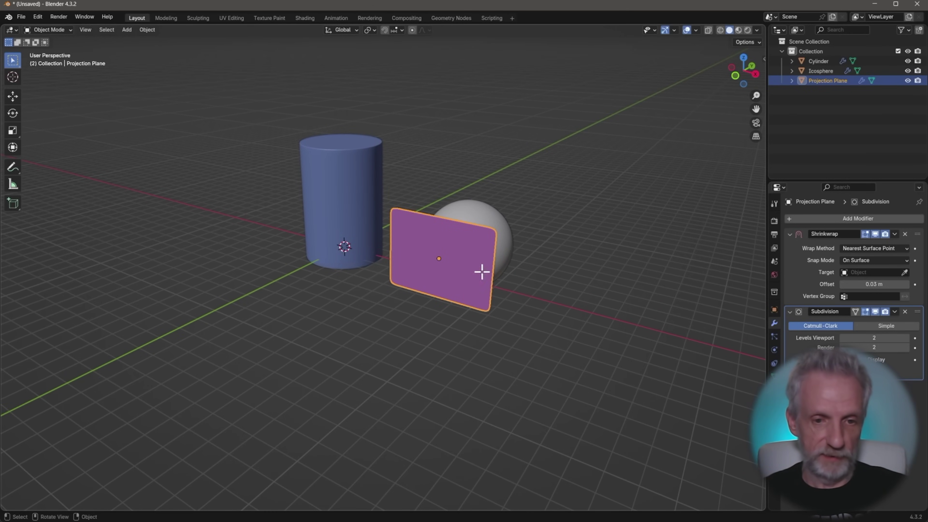
{"action": "key", "text": "Tab"}
{"action": "mouse_move", "coordinate": [480, 271]}
{"action": "middle_mouse_down"}
{"action": "mouse_move", "coordinate": [474, 278]}
{"action": "mouse_move", "coordinate": [515, 259]}
{"action": "mouse_move", "coordinate": [393, 278]}
{"action": "mouse_move", "coordinate": [457, 265]}
{"action": "mouse_move", "coordinate": [492, 270]}
{"action": "middle_mouse_up"}
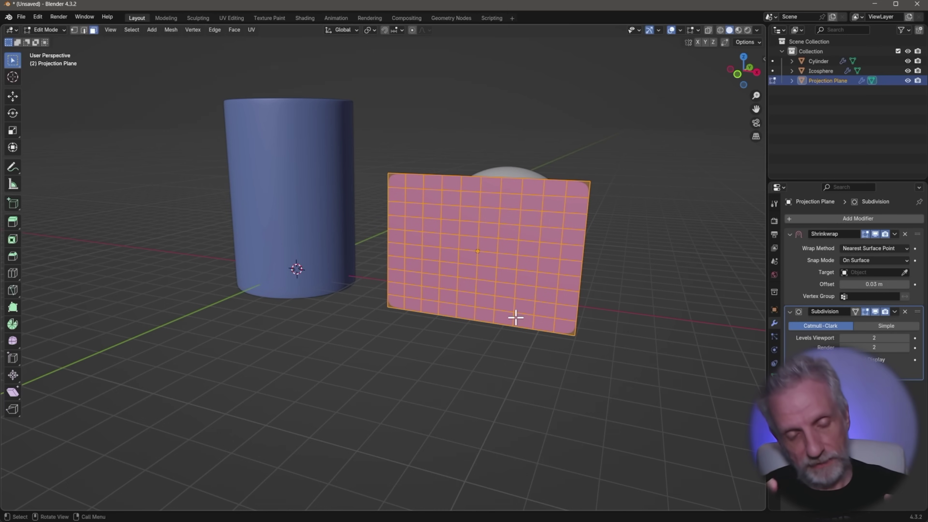
{"action": "key", "text": "Tab"}
Set the Projection Plane's Shrinkwrap target to the Icosphere with the eyedropper
{"action": "middle_click_drag", "start_coordinate": [525, 308], "coordinate": [466, 327]}
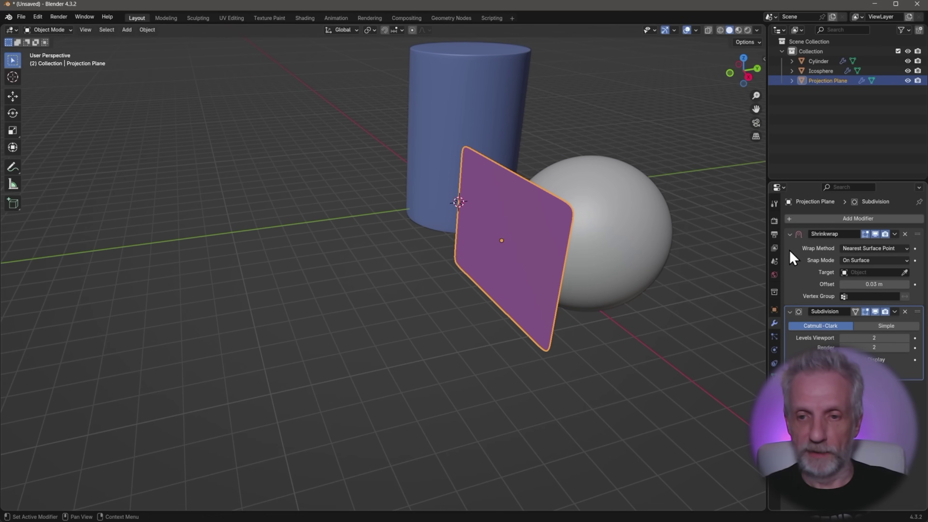
{"action": "left_click", "coordinate": [904, 272]}
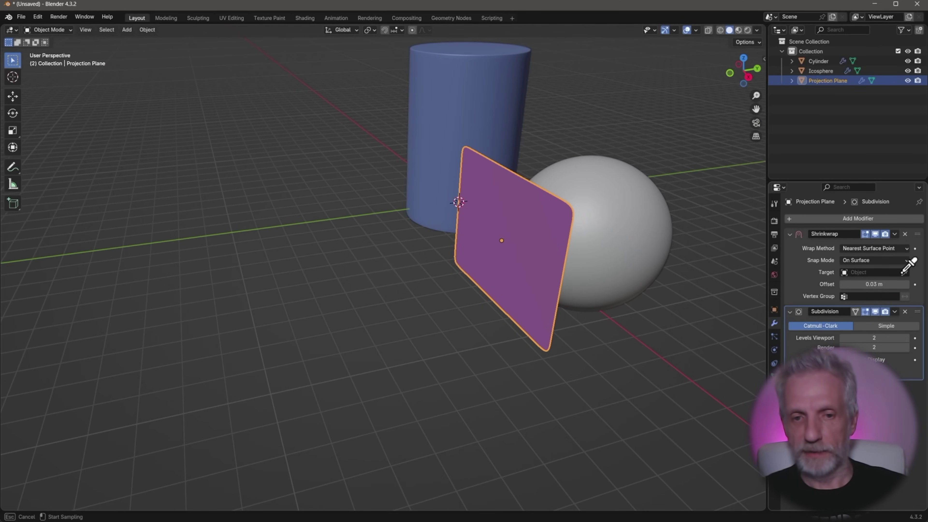
{"action": "left_click", "coordinate": [602, 195]}
{"action": "middle_click_drag", "start_coordinate": [611, 256], "coordinate": [676, 233]}
Move the wrapped plane across the sphere to its left edge
{"action": "key", "text": "g"}
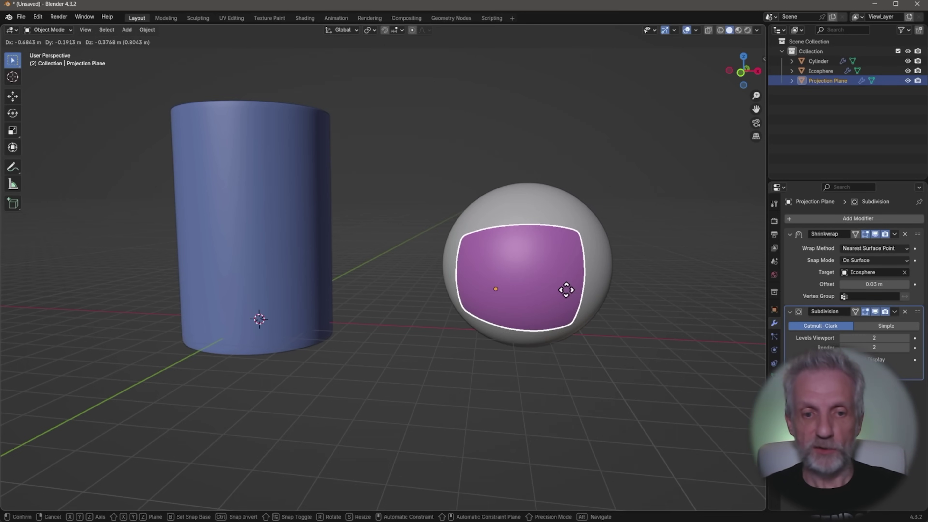
{"action": "left_click", "coordinate": [586, 270]}
{"action": "middle_click_drag", "start_coordinate": [603, 266], "coordinate": [381, 256]}
{"action": "key", "text": "g"}
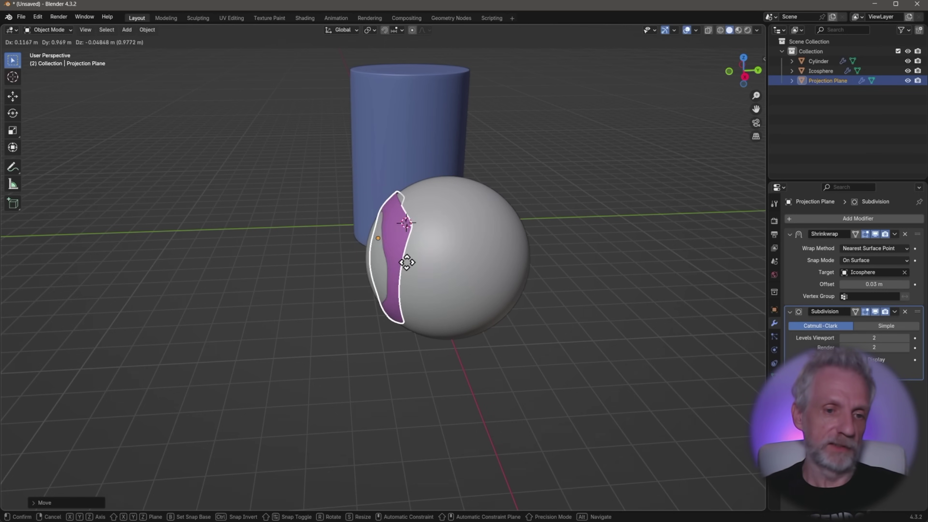
{"action": "left_click", "coordinate": [406, 269]}
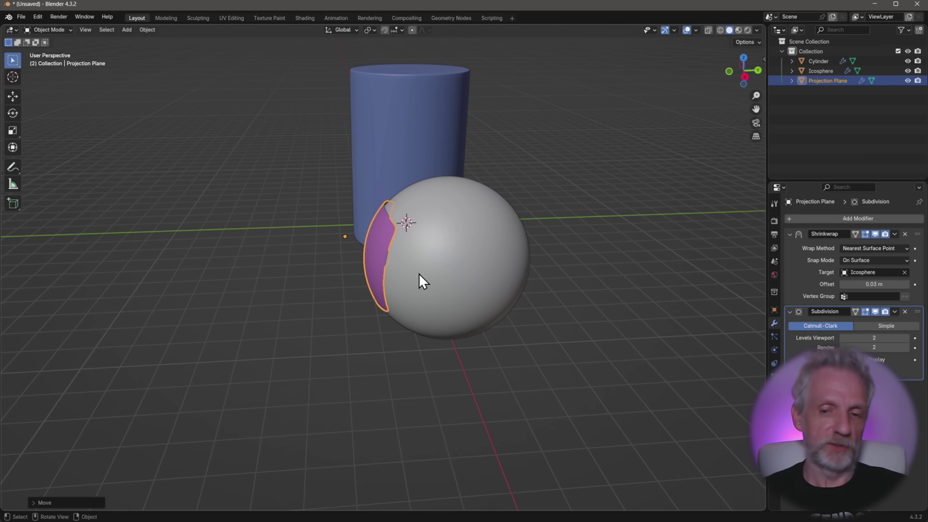
Clear the Shrinkwrap target and pick the Cylinder as the new target
{"action": "left_click", "coordinate": [904, 272]}
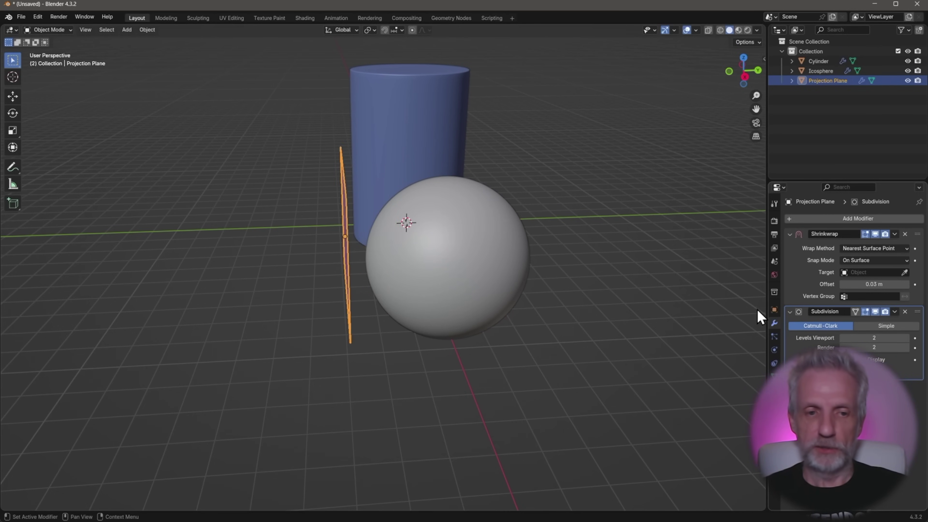
{"action": "middle_click_drag", "start_coordinate": [696, 316], "coordinate": [410, 251]}
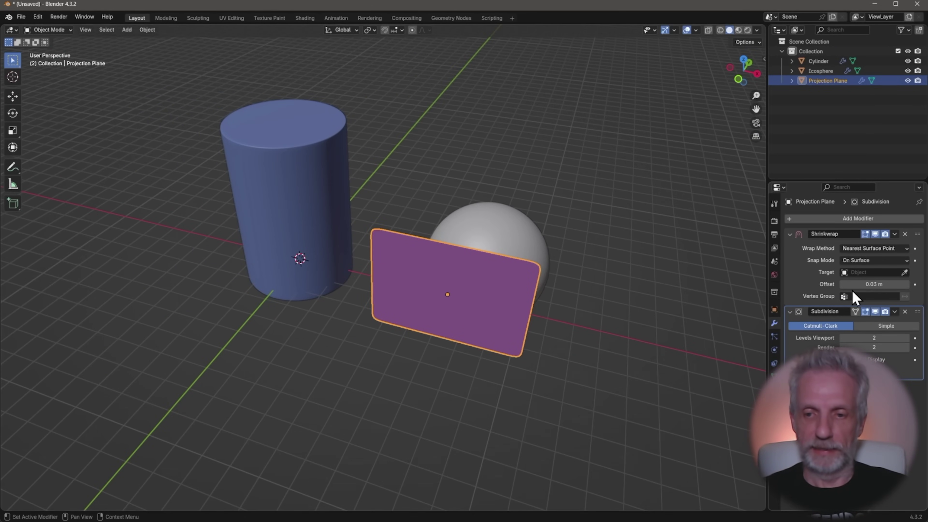
{"action": "left_click", "coordinate": [905, 272]}
{"action": "left_click", "coordinate": [318, 189]}
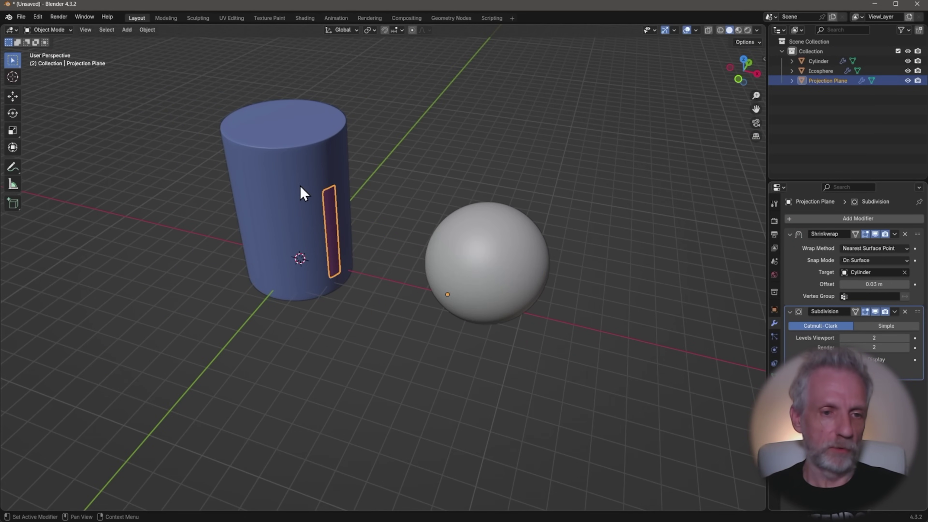
{"action": "middle_click_drag", "start_coordinate": [301, 193], "coordinate": [371, 255]}
{"action": "middle_click_drag", "start_coordinate": [466, 280], "coordinate": [379, 274]}
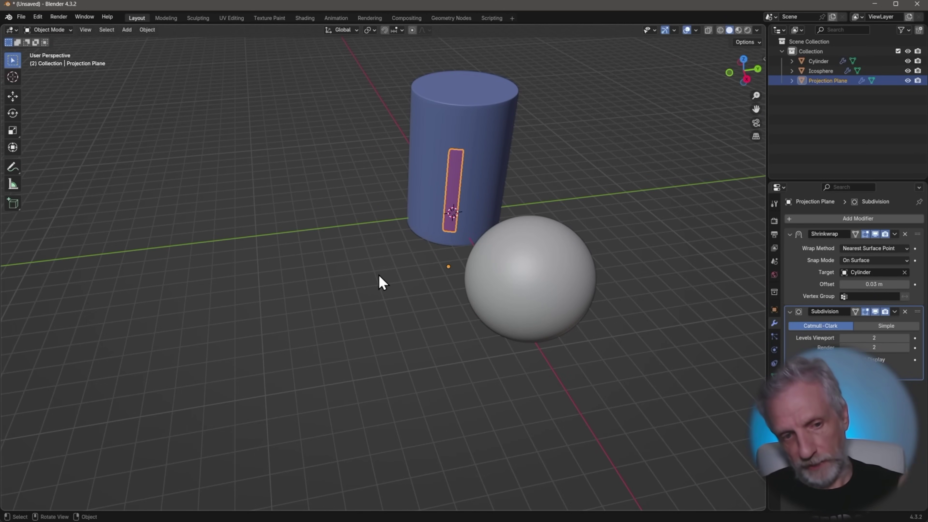
Clear the target, slide the plane along X beside the cylinder, and retarget the Cylinder
{"action": "left_click", "coordinate": [904, 272]}
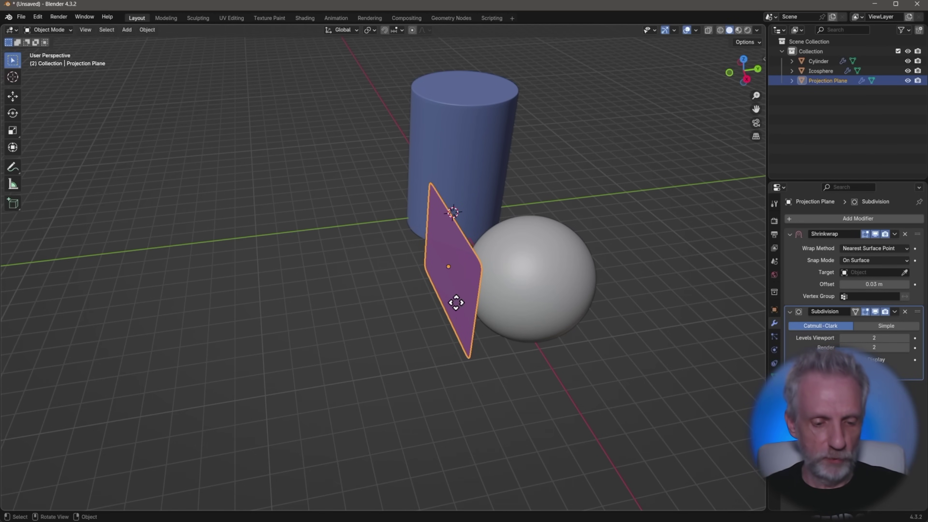
{"action": "left_click_drag", "start_coordinate": [455, 303], "coordinate": [435, 204]}
{"action": "middle_click_drag", "start_coordinate": [434, 204], "coordinate": [363, 245]}
{"action": "key", "text": "g"}
{"action": "key", "text": "x"}
{"action": "left_click", "coordinate": [499, 234]}
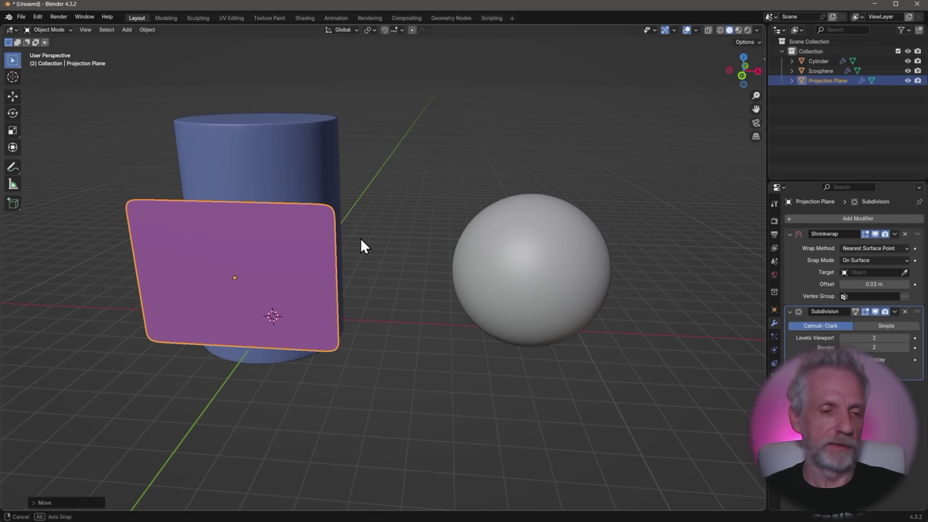
{"action": "left_click", "coordinate": [904, 273]}
{"action": "left_click", "coordinate": [331, 168]}
{"action": "middle_click_drag", "start_coordinate": [352, 204], "coordinate": [377, 198]}
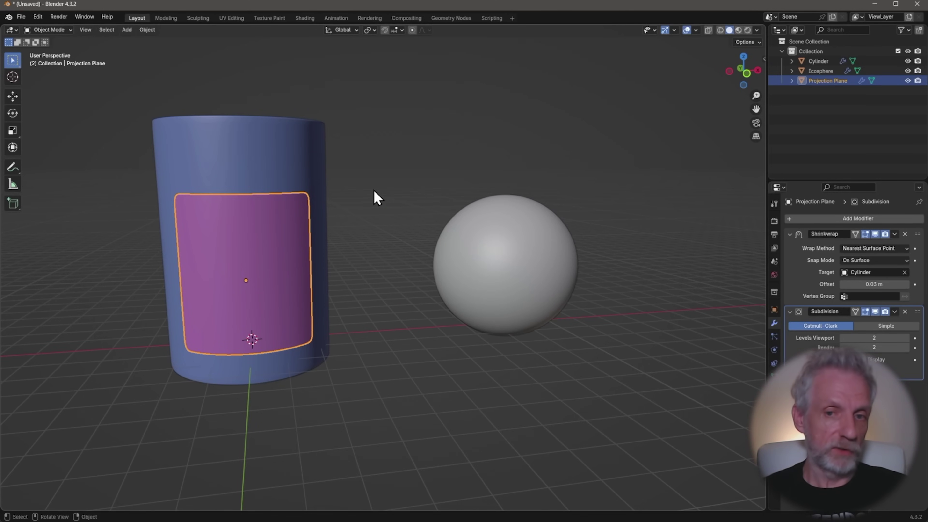
Switch to Material Preview to show the dinosaur decal and scale the plane down slightly
{"action": "left_click", "coordinate": [738, 30]}
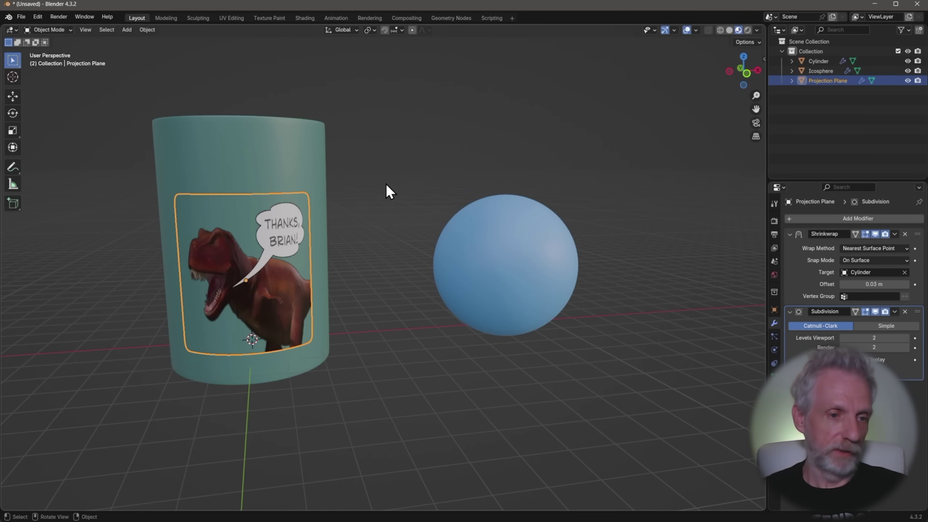
{"action": "middle_click_drag", "start_coordinate": [386, 183], "coordinate": [358, 242]}
{"action": "key", "text": "s"}
{"action": "left_click", "coordinate": [435, 253]}
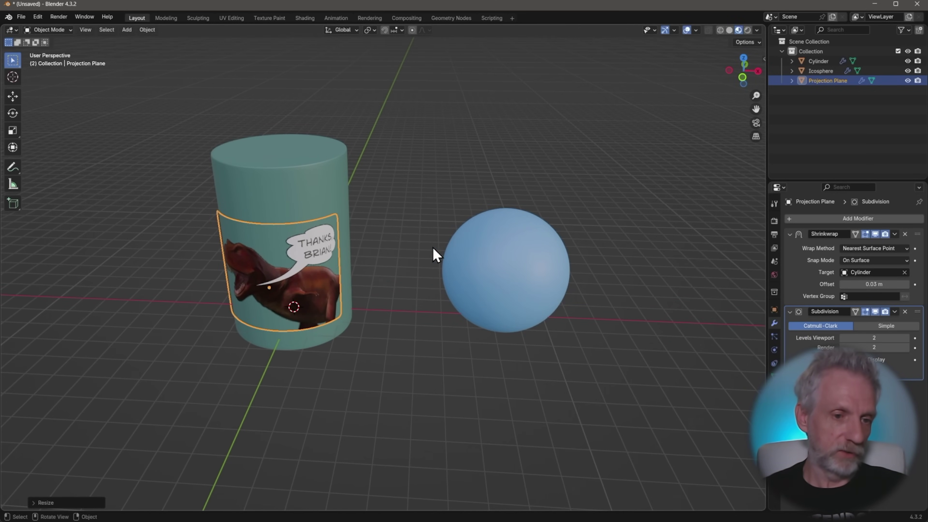
{"action": "middle_click_drag", "start_coordinate": [435, 253], "coordinate": [388, 230]}
{"action": "scroll", "coordinate": [474, 213], "scroll_direction": "up", "scroll_amount": 3}
{"action": "scroll", "coordinate": [474, 212], "scroll_direction": "down", "scroll_amount": 3}
{"action": "scroll", "coordinate": [388, 231], "scroll_direction": "up", "scroll_amount": 2}
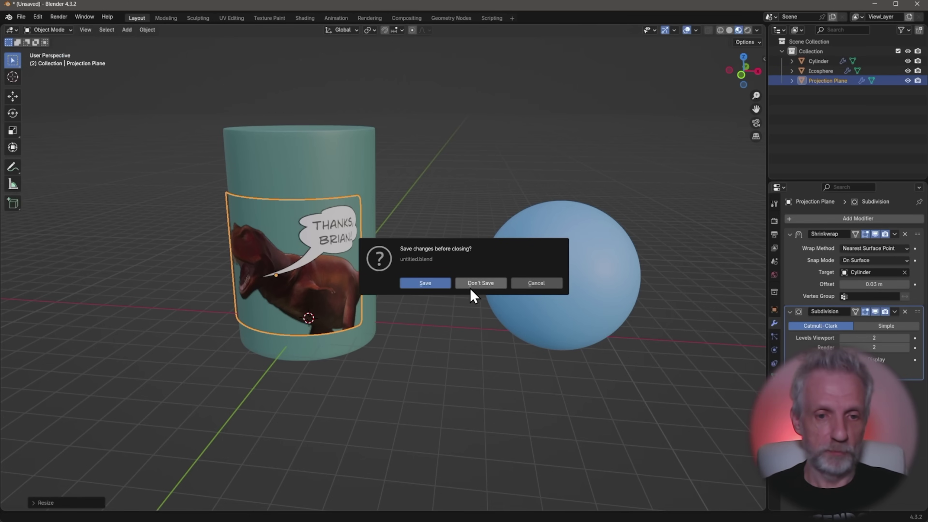
Discard the unsaved scene, remove the timeline with Join Down, and open Add > Mesh
{"action": "left_click", "coordinate": [468, 284]}
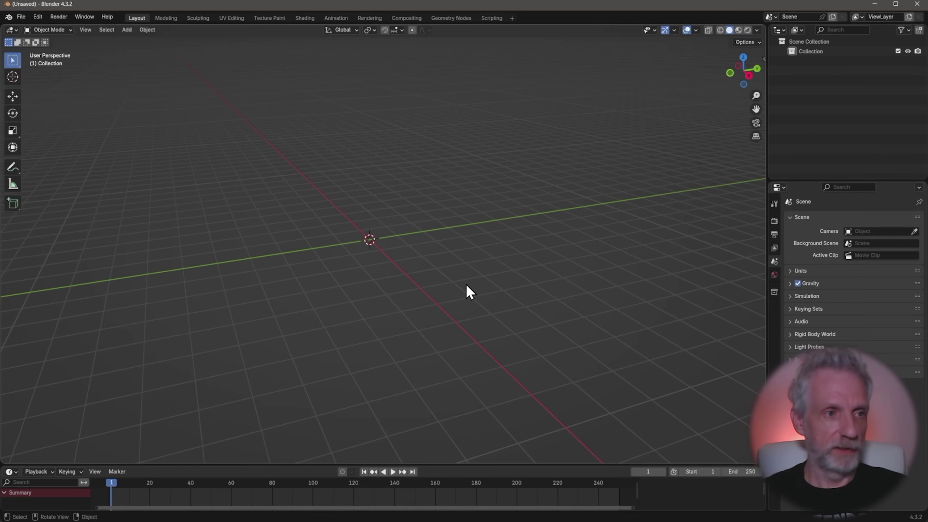
{"action": "right_click", "coordinate": [673, 463]}
{"action": "left_click", "coordinate": [674, 465]}
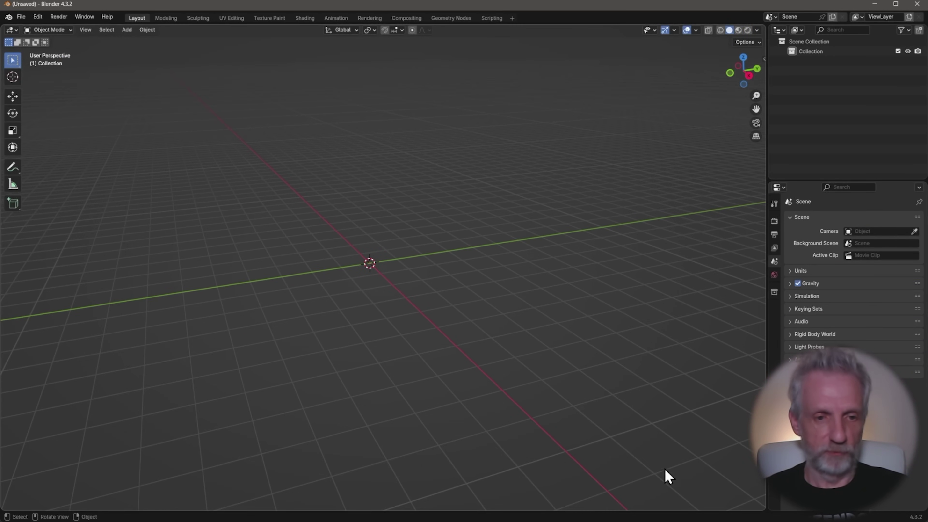
{"action": "middle_click_drag", "start_coordinate": [638, 451], "coordinate": [482, 317]}
{"action": "key", "text": "shift+a"}
{"action": "mouse_move", "coordinate": [478, 314]}
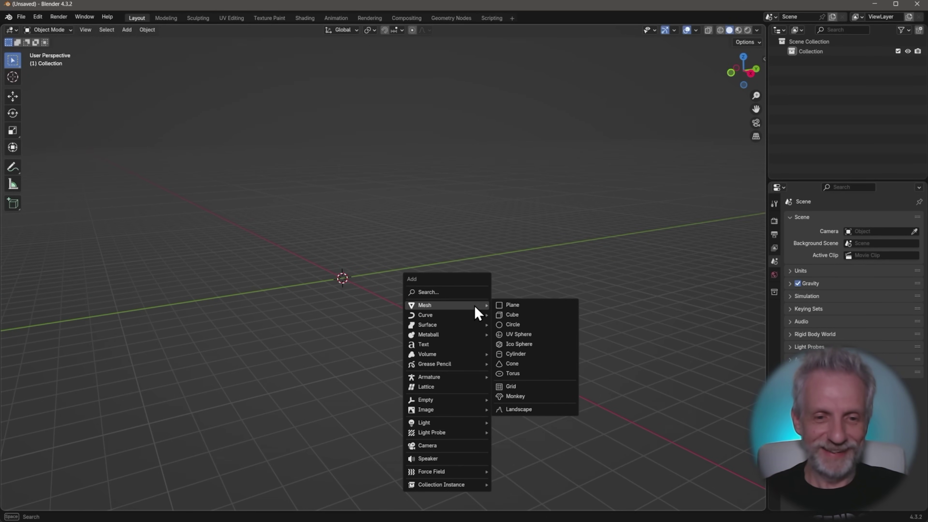
Add a Grid mesh and rotate it 90° on X to stand upright
{"action": "left_click", "coordinate": [540, 385]}
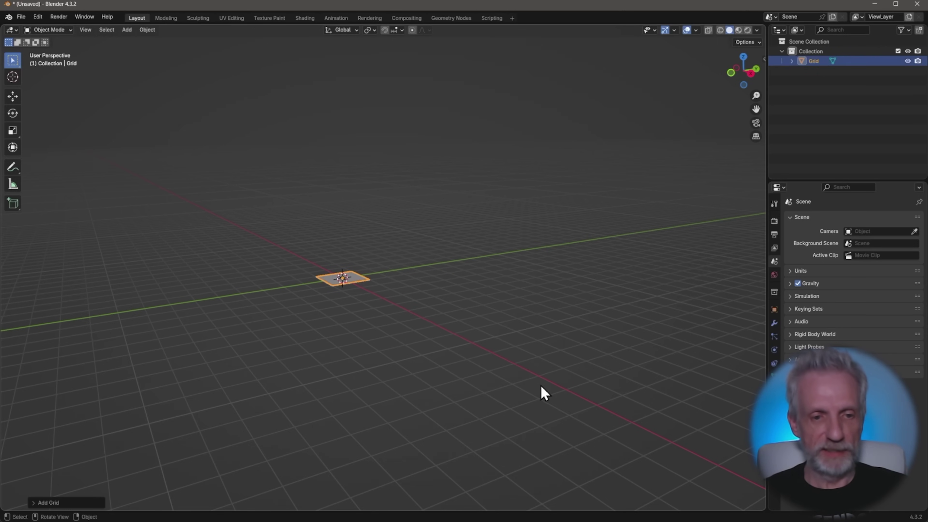
{"action": "left_click", "coordinate": [35, 503]}
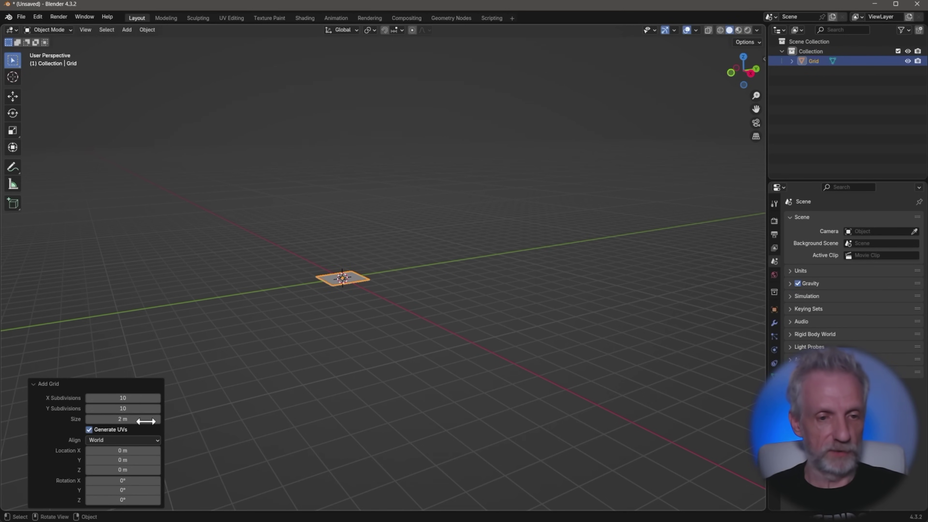
{"action": "scroll", "coordinate": [276, 310], "scroll_direction": "up", "scroll_amount": 4}
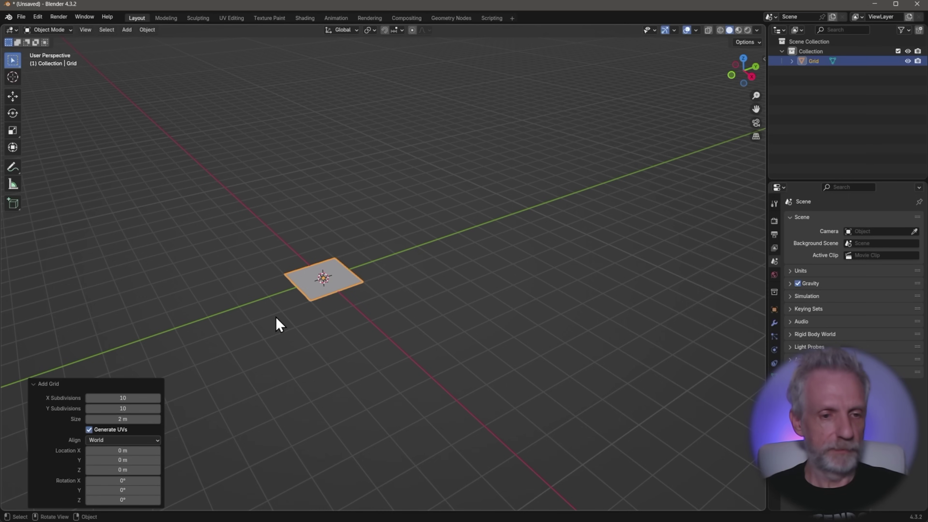
{"action": "type", "text": "rx90"}
{"action": "key", "text": "Return"}
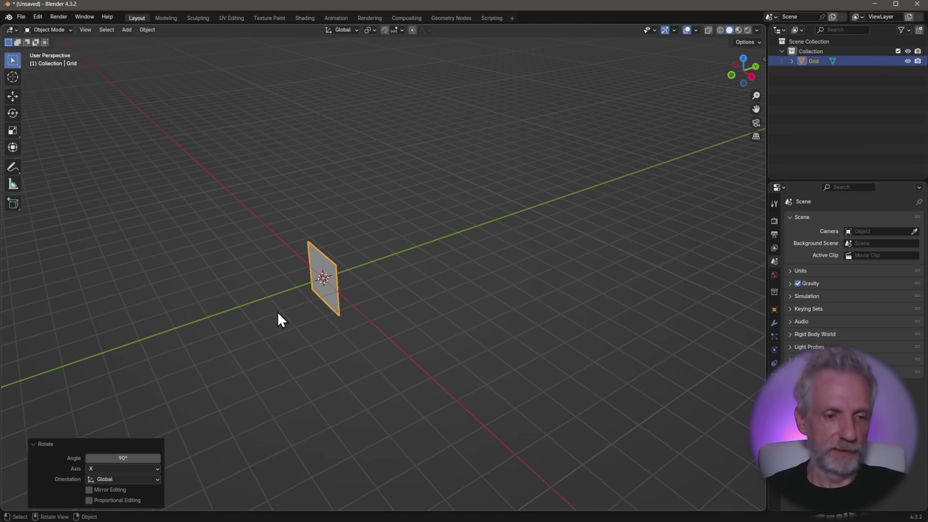
Raise the grid plane 1 m along Z
{"action": "type", "text": "gz"}
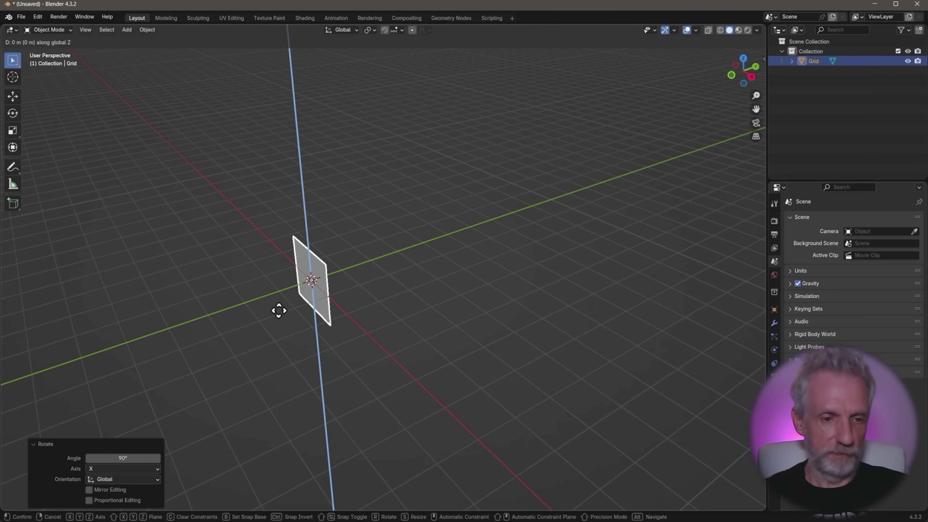
{"action": "type", "text": "1"}
{"action": "key", "text": "Return"}
{"action": "middle_click_drag", "start_coordinate": [331, 283], "coordinate": [333, 241]}
{"action": "mouse_move", "coordinate": [276, 241]}
{"action": "middle_mouse_down"}
{"action": "mouse_move", "coordinate": [308, 219]}
{"action": "mouse_move", "coordinate": [313, 226]}
{"action": "mouse_move", "coordinate": [218, 246]}
{"action": "mouse_move", "coordinate": [288, 239]}
{"action": "middle_mouse_up"}
Slide the grid plane along Y to -1.3487 m
{"action": "right_click", "coordinate": [248, 230]}
{"action": "mouse_move", "coordinate": [255, 230]}
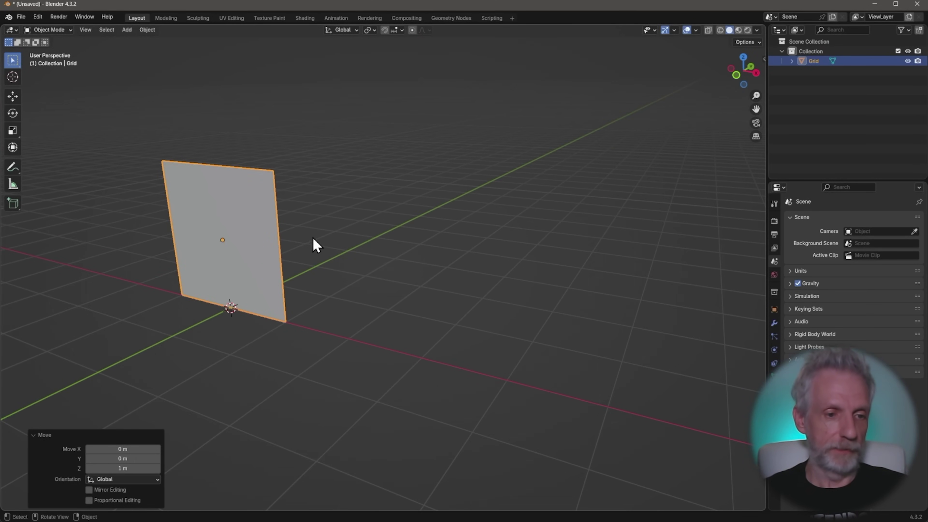
{"action": "middle_click_drag", "start_coordinate": [315, 245], "coordinate": [258, 251]}
{"action": "key", "text": "g"}
{"action": "key", "text": "y"}
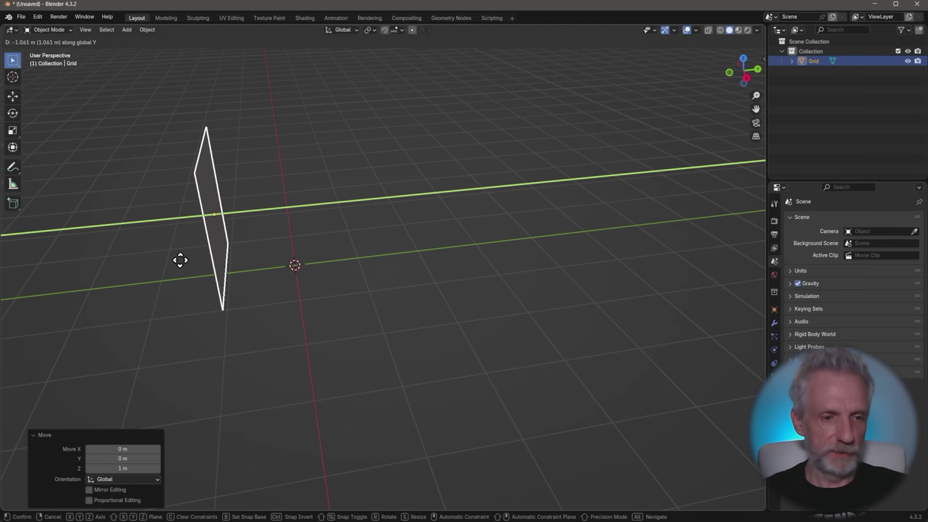
{"action": "left_click", "coordinate": [172, 271]}
{"action": "key", "text": "g"}
{"action": "key", "text": "y"}
{"action": "left_click", "coordinate": [122, 257]}
{"action": "middle_click_drag", "start_coordinate": [188, 259], "coordinate": [270, 254]}
Add a Cylinder mesh and raise it 1 m on Z
{"action": "key", "text": "shift+a"}
{"action": "mouse_move", "coordinate": [270, 252]}
{"action": "left_click", "coordinate": [349, 300]}
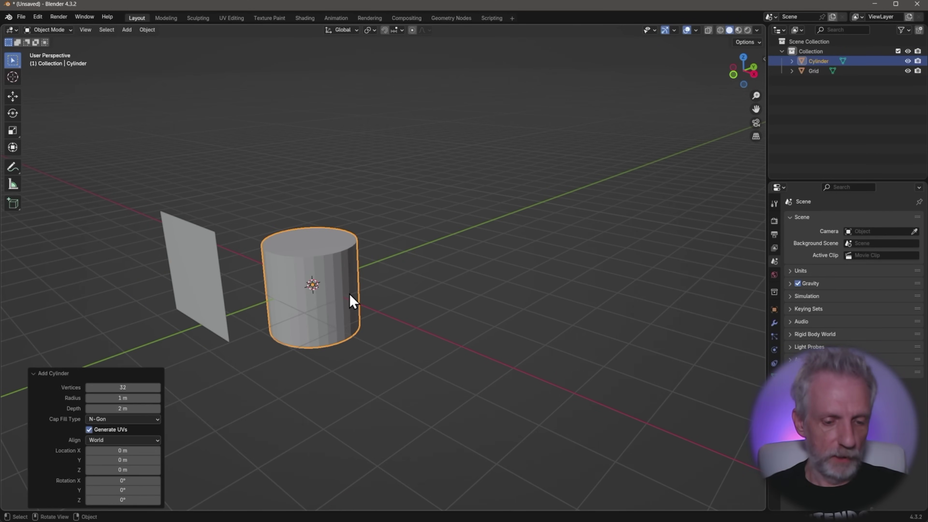
{"action": "key", "text": "g"}
{"action": "key", "text": "z"}
{"action": "key", "text": "1"}
{"action": "key", "text": "Return"}
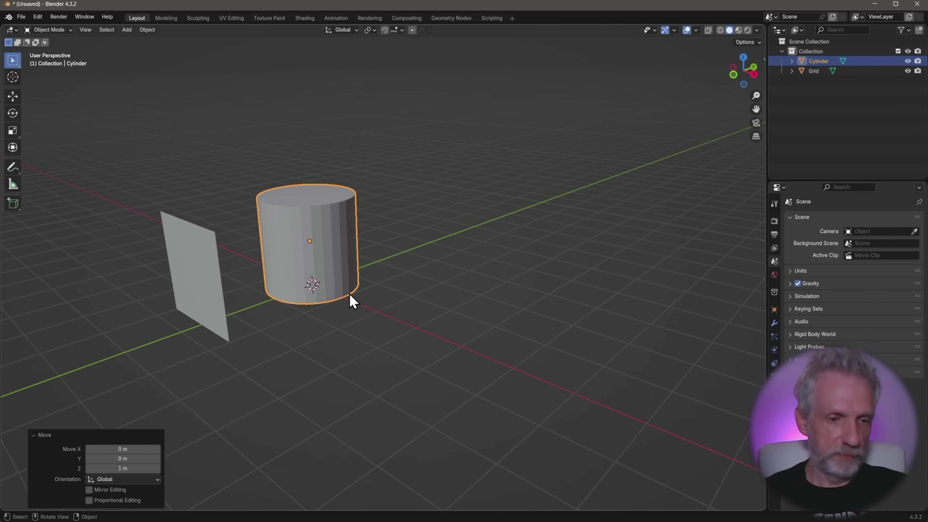
Widen the cylinder to 2.22 on X/Y and stretch its height to 1.617
{"action": "key", "text": "s"}
{"action": "key", "text": "shift+z"}
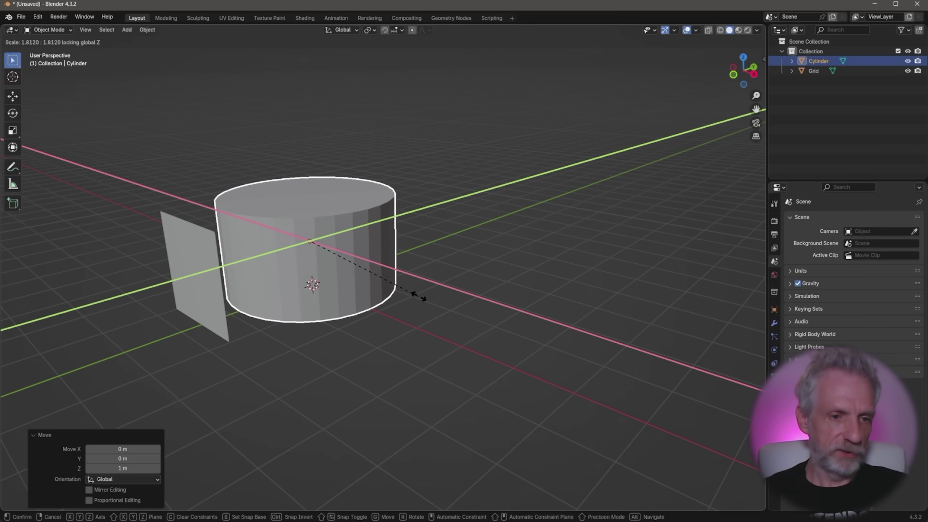
{"action": "left_click", "coordinate": [449, 299]}
{"action": "middle_click_drag", "start_coordinate": [447, 297], "coordinate": [390, 268]}
{"action": "key", "text": "s"}
{"action": "key", "text": "z"}
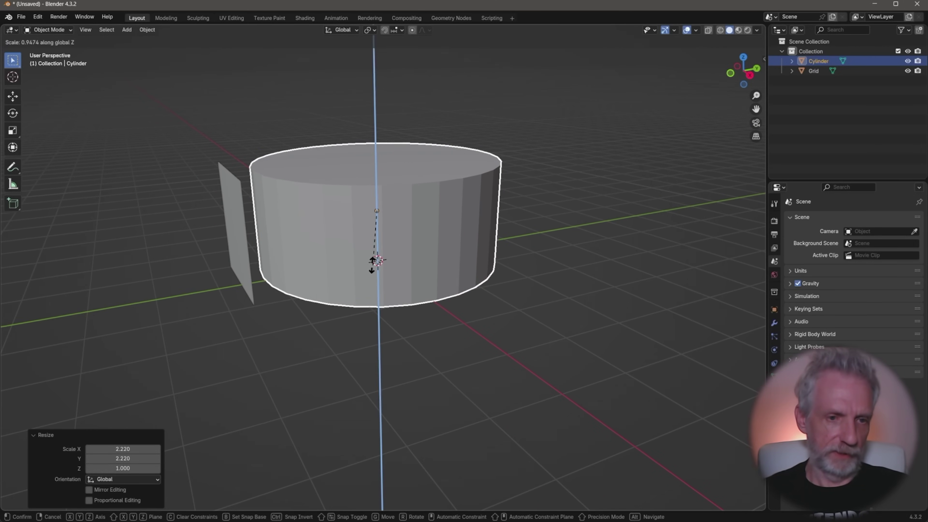
{"action": "left_click", "coordinate": [446, 274]}
Apply All Transforms to the cylinder
{"action": "right_click", "coordinate": [399, 254]}
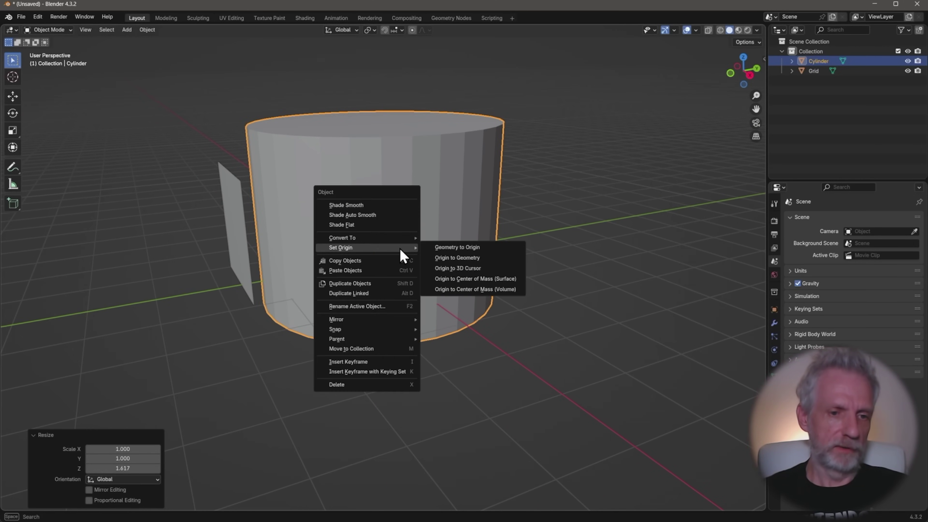
{"action": "key", "text": "ctrl+a"}
{"action": "left_click", "coordinate": [384, 219]}
{"action": "middle_click_drag", "start_coordinate": [342, 238], "coordinate": [440, 187]}
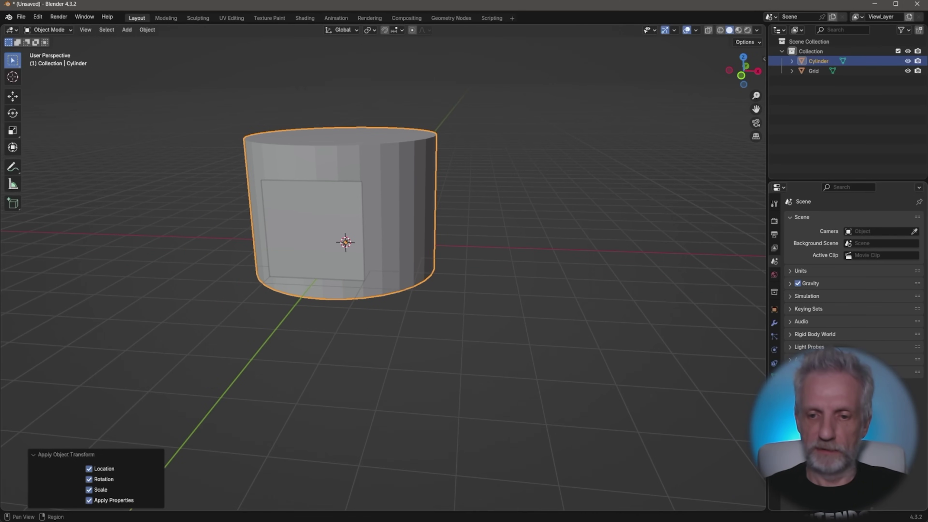
Give the cylinder a new material with a blue viewport display colour
{"action": "left_click", "coordinate": [774, 390]}
{"action": "left_click", "coordinate": [828, 259]}
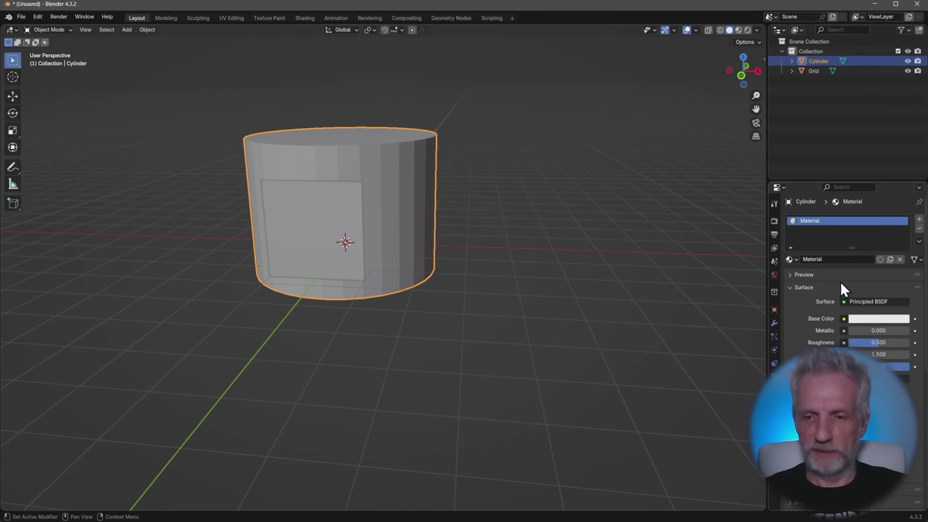
{"action": "left_click", "coordinate": [790, 288]}
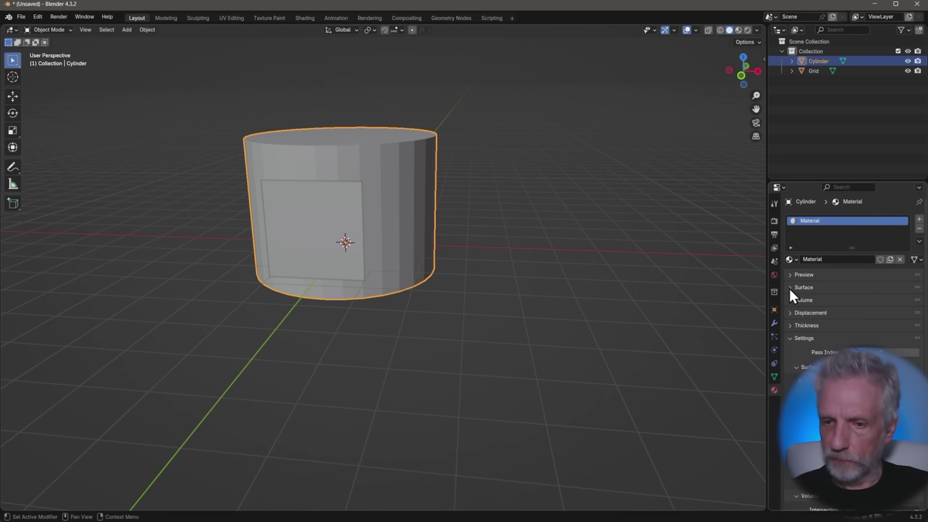
{"action": "left_click", "coordinate": [794, 338]}
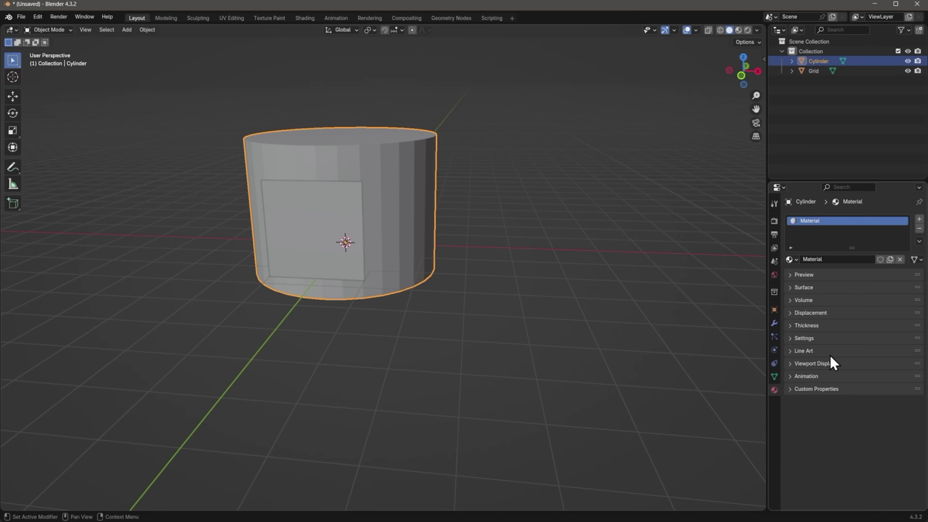
{"action": "left_click", "coordinate": [797, 364]}
{"action": "left_click", "coordinate": [864, 376]}
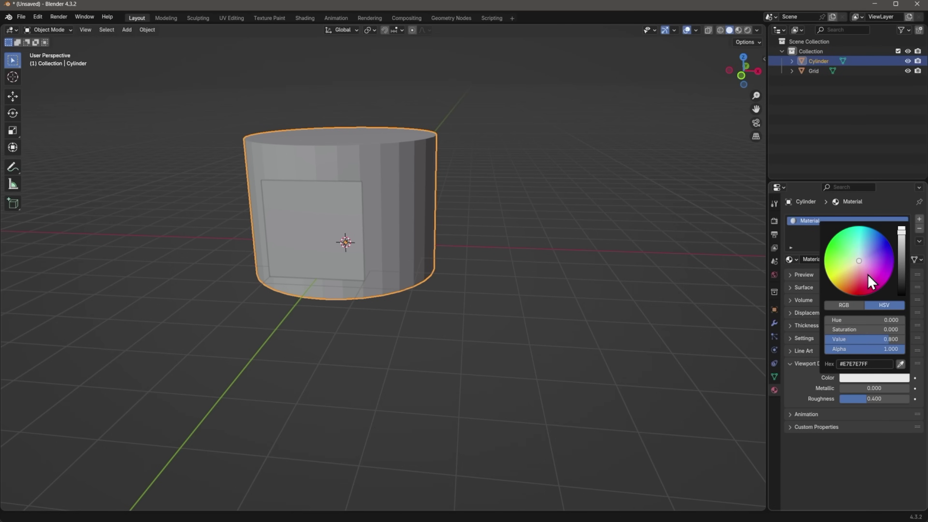
{"action": "left_click_drag", "start_coordinate": [870, 280], "coordinate": [865, 247]}
Give the grid plane a new material, Material.001, with a pink viewport colour
{"action": "left_click", "coordinate": [331, 224]}
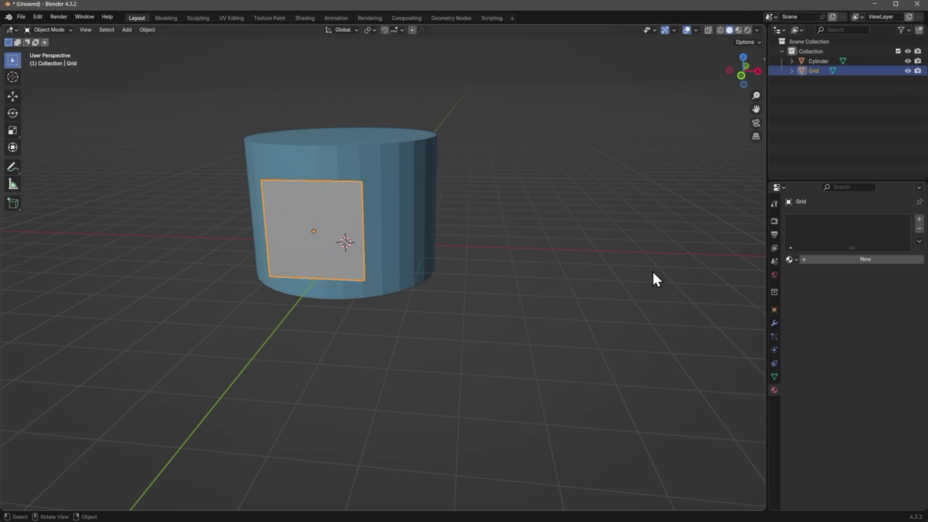
{"action": "left_click", "coordinate": [834, 259]}
{"action": "left_click", "coordinate": [872, 378]}
{"action": "left_click", "coordinate": [876, 377]}
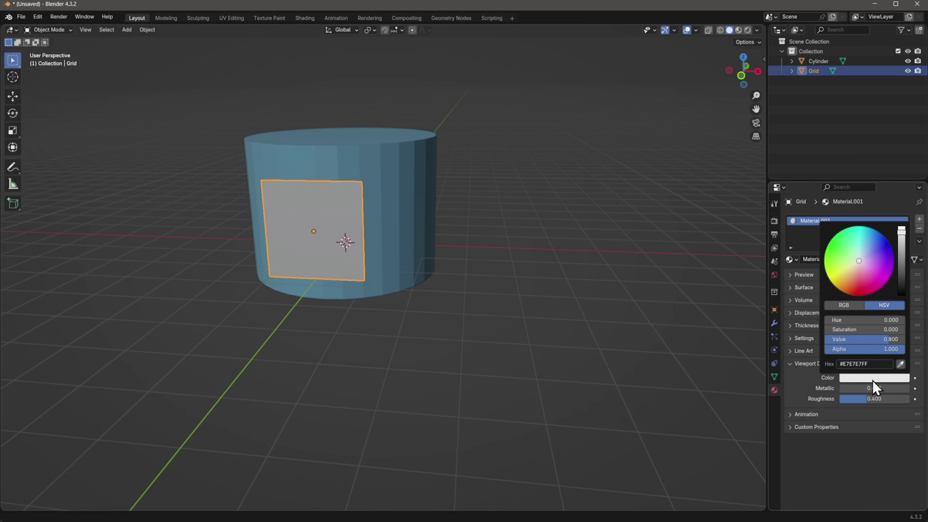
{"action": "left_click", "coordinate": [852, 293]}
{"action": "middle_click_drag", "start_coordinate": [607, 284], "coordinate": [542, 334]}
{"action": "scroll", "coordinate": [553, 321], "scroll_direction": "up", "scroll_amount": 2}
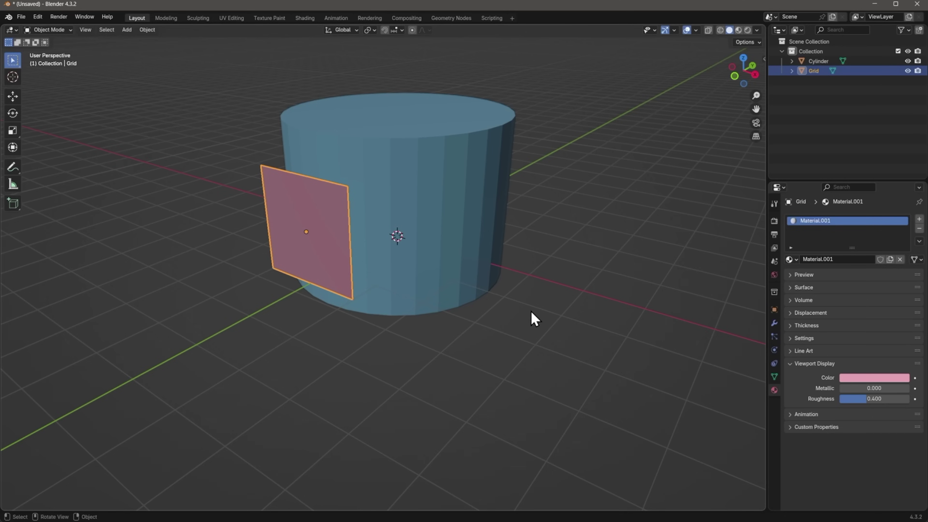
Add a Shrinkwrap modifier to the Grid with Cylinder as its Target
{"action": "left_click", "coordinate": [774, 323]}
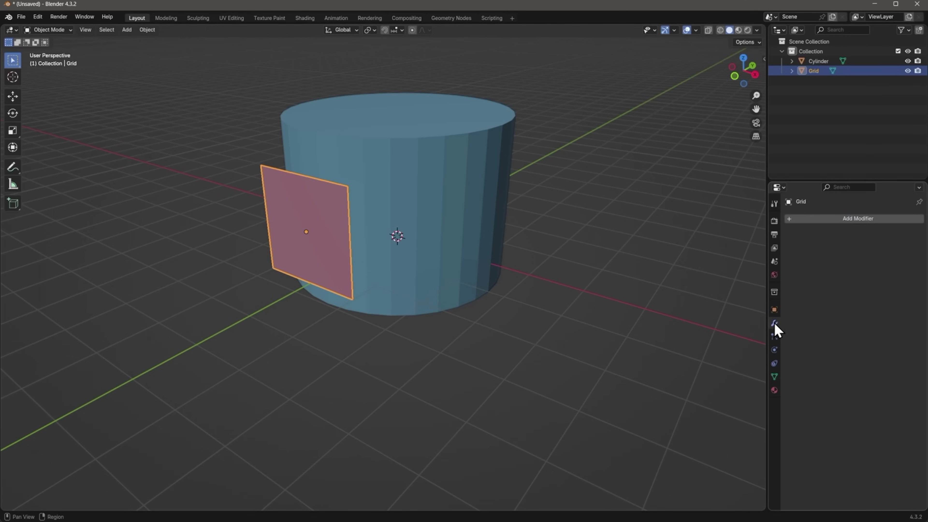
{"action": "middle_click_drag", "start_coordinate": [625, 303], "coordinate": [640, 296]}
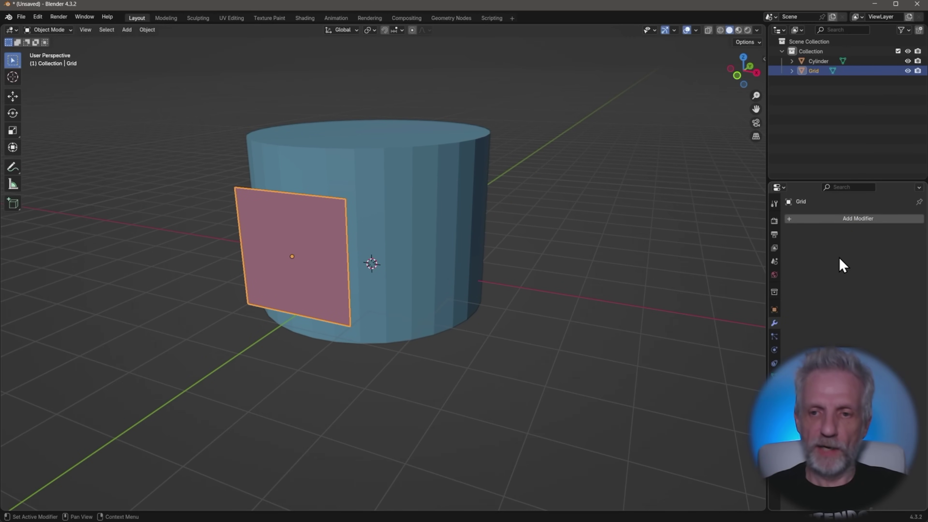
{"action": "left_click", "coordinate": [842, 221]}
{"action": "mouse_move", "coordinate": [834, 218]}
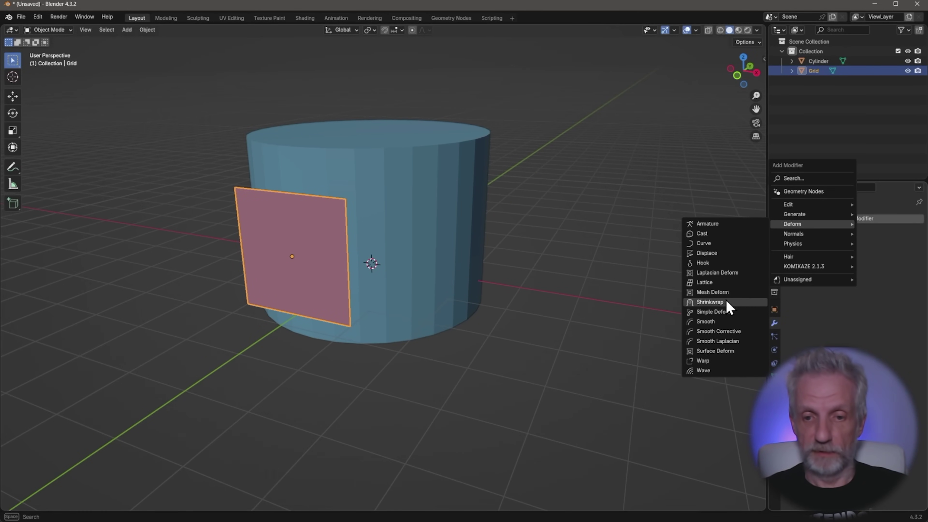
{"action": "left_click", "coordinate": [729, 303]}
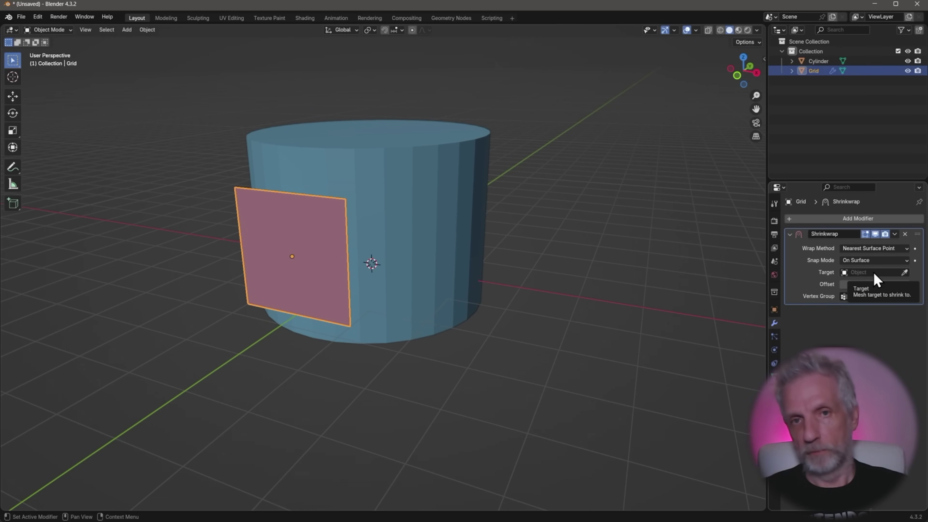
{"action": "left_click", "coordinate": [900, 272]}
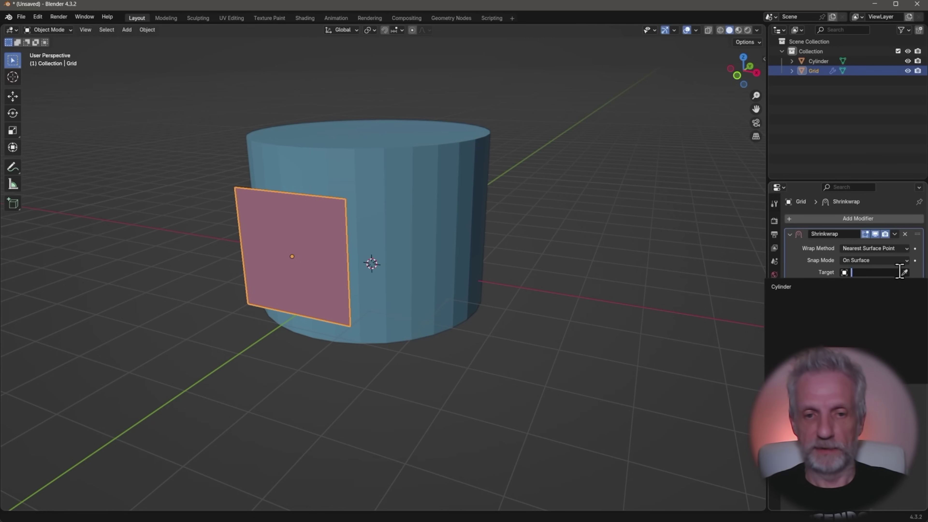
{"action": "left_click", "coordinate": [795, 287]}
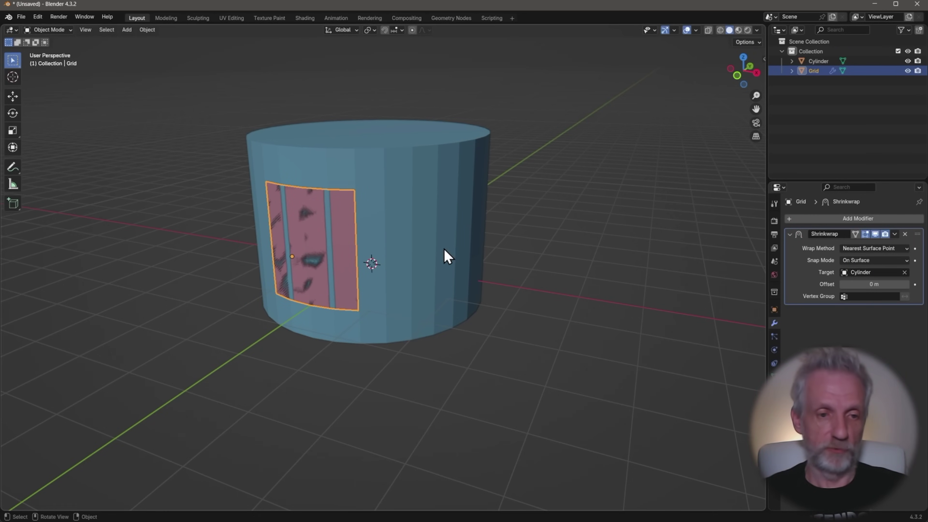
Raise the Grid's Shrinkwrap Offset to 0.02 m
{"action": "middle_click_drag", "start_coordinate": [439, 254], "coordinate": [420, 285]}
{"action": "scroll", "coordinate": [421, 288], "scroll_direction": "up", "scroll_amount": 5}
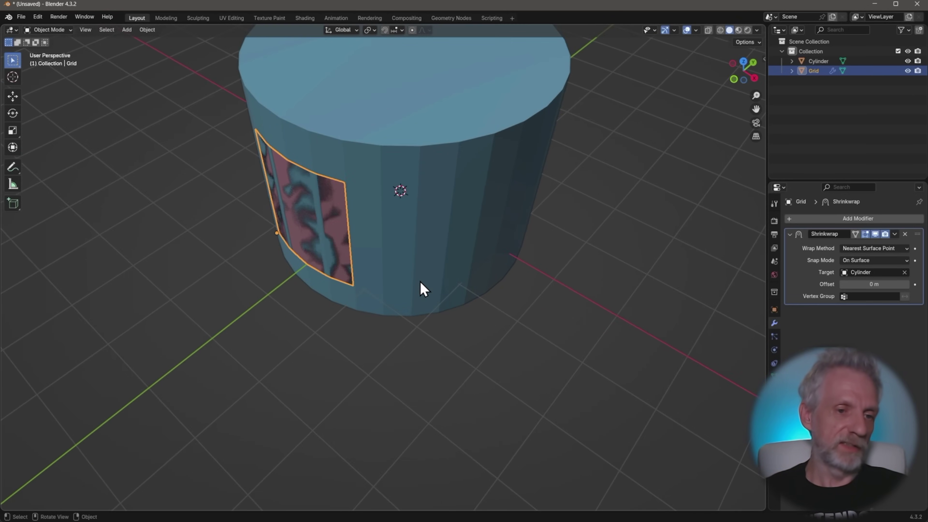
{"action": "middle_click_drag", "start_coordinate": [400, 251], "coordinate": [374, 236]}
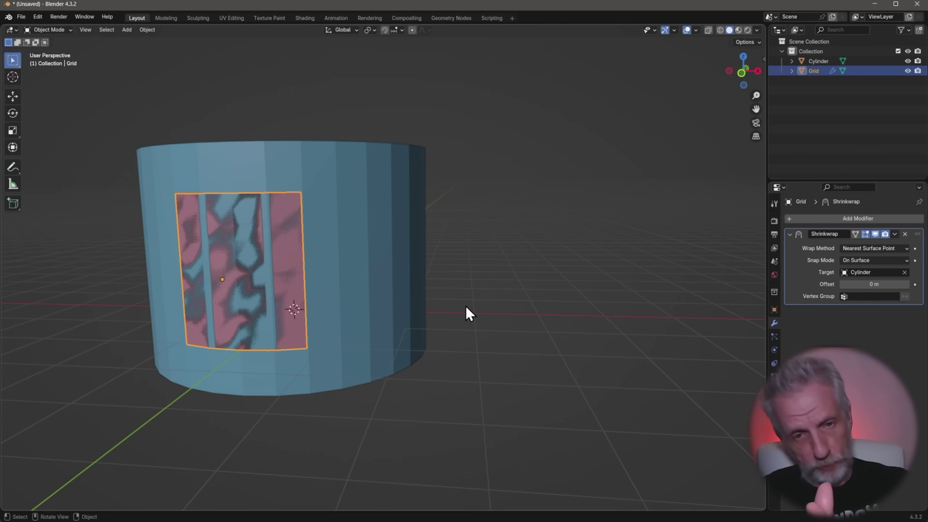
{"action": "left_click", "coordinate": [905, 283]}
{"action": "left_click", "coordinate": [905, 284]}
Scale the Grid about 3.03× along the X axis
{"action": "middle_click_drag", "start_coordinate": [573, 379], "coordinate": [411, 279]}
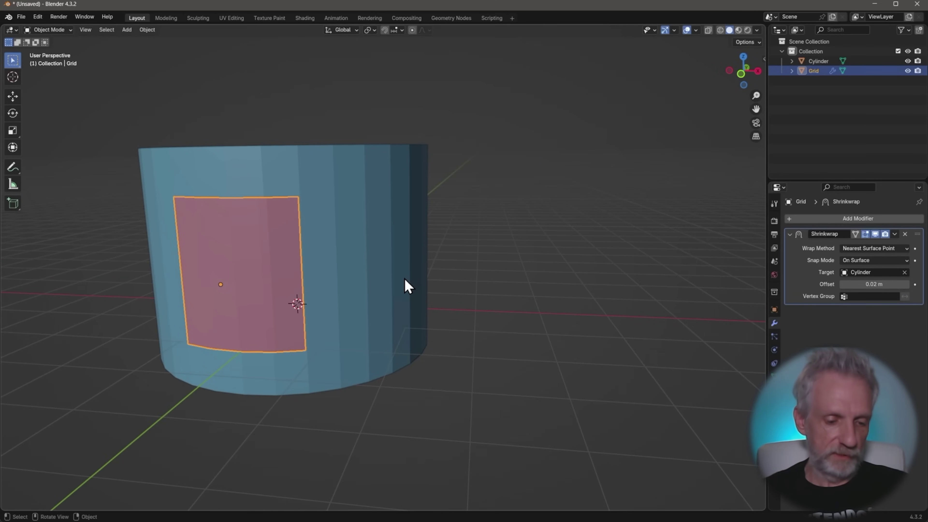
{"action": "key", "text": "s"}
{"action": "key", "text": "x"}
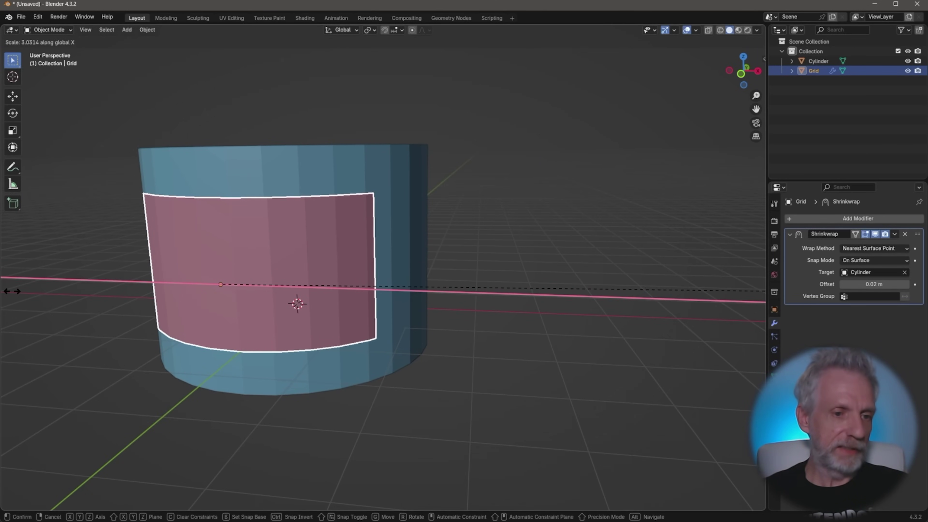
{"action": "left_click", "coordinate": [12, 292]}
{"action": "middle_click_drag", "start_coordinate": [109, 278], "coordinate": [265, 263]}
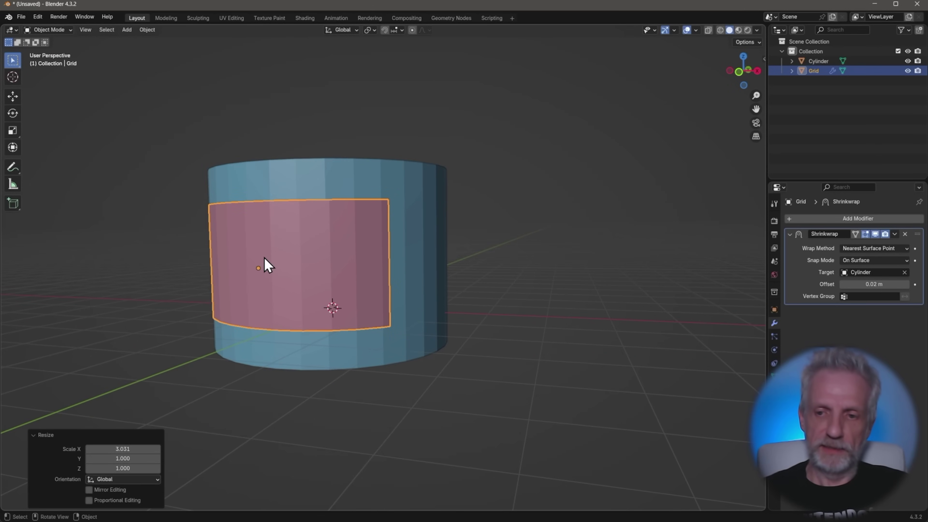
Compare Shrinkwrap Offset 0 m against 0.03 m, leaving it at 0.03 m
{"action": "left_click", "coordinate": [906, 284]}
{"action": "left_click", "coordinate": [843, 284]}
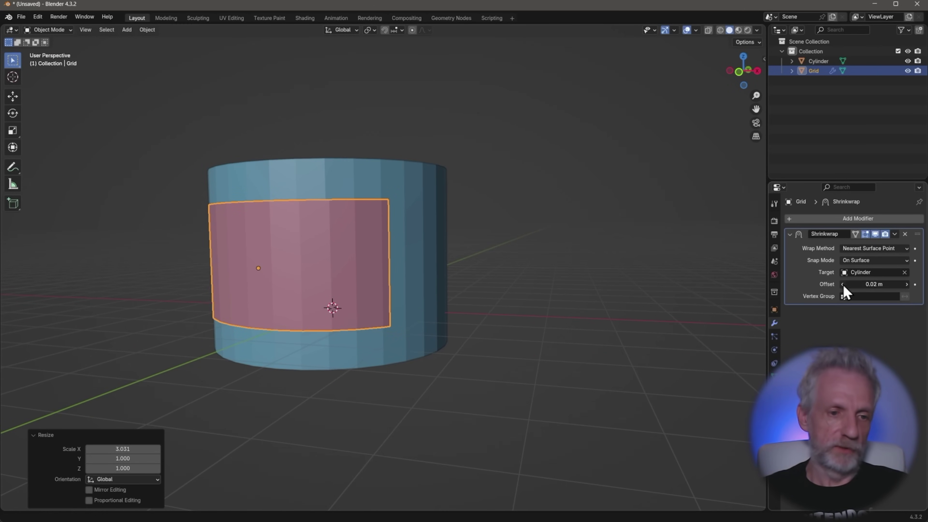
{"action": "left_click", "coordinate": [842, 285]}
{"action": "left_click", "coordinate": [842, 285]}
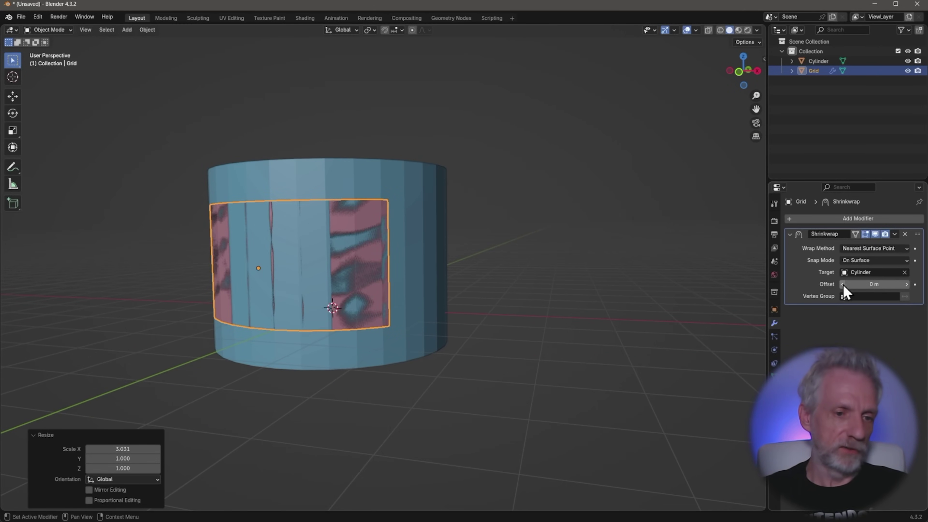
{"action": "left_click", "coordinate": [907, 284]}
{"action": "left_click", "coordinate": [907, 284]}
{"action": "left_click", "coordinate": [906, 285]}
{"action": "middle_click_drag", "start_coordinate": [494, 243], "coordinate": [440, 225]}
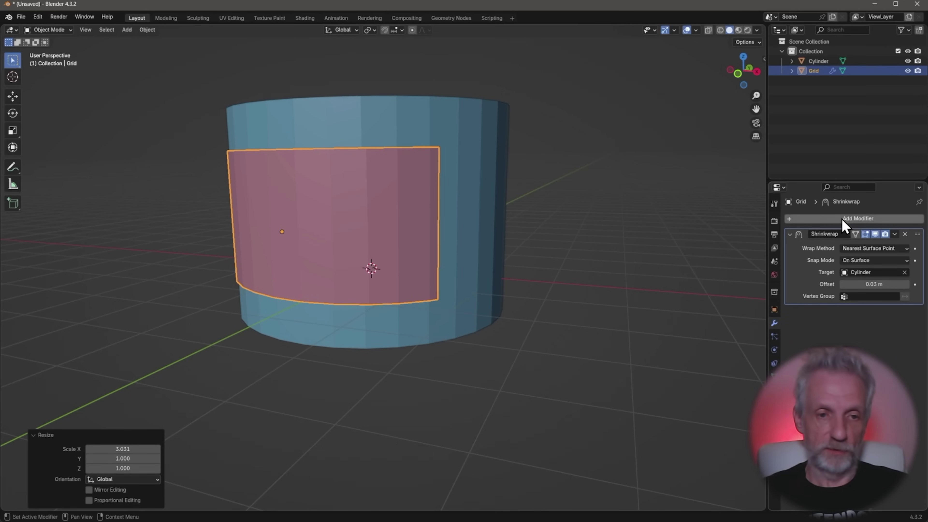
Add a Subdivision Surface modifier after the Shrinkwrap on the Grid
{"action": "left_click", "coordinate": [844, 219]}
{"action": "mouse_move", "coordinate": [846, 223]}
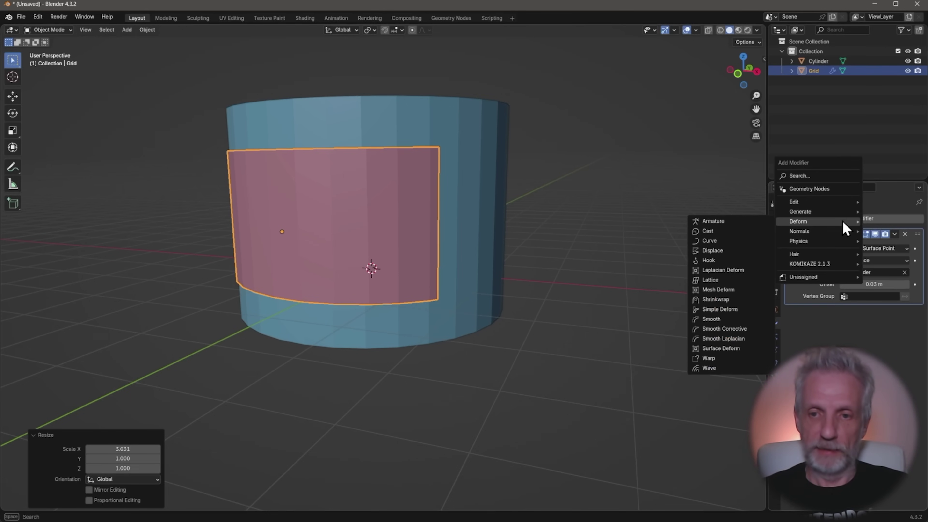
{"action": "mouse_move", "coordinate": [815, 212]}
{"action": "left_click", "coordinate": [748, 349]}
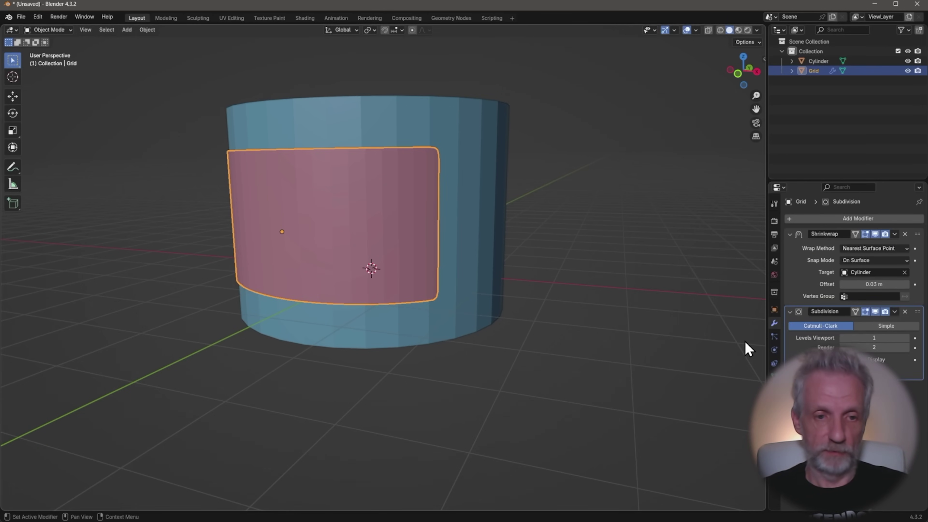
{"action": "scroll", "coordinate": [426, 240], "scroll_direction": "up", "scroll_amount": 4}
Apply Shade Smooth to the Grid plane
{"action": "right_click", "coordinate": [413, 197]}
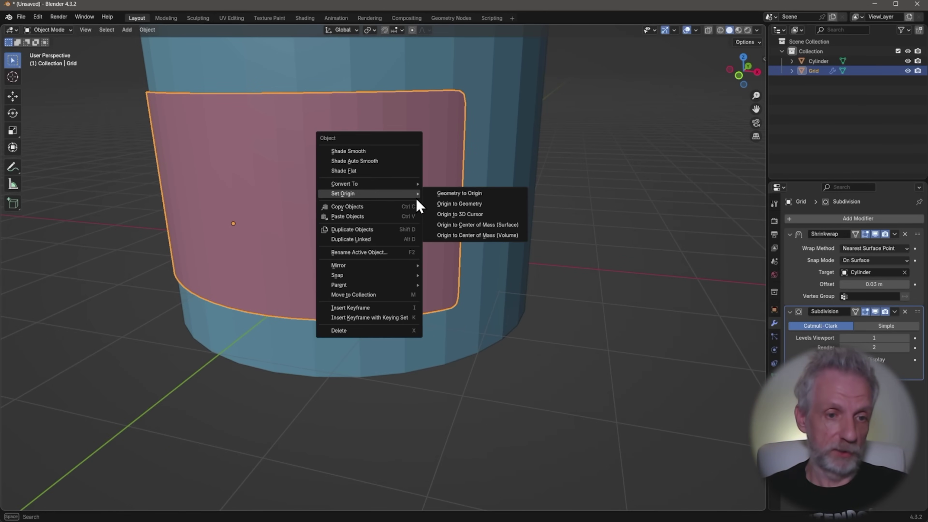
{"action": "left_click", "coordinate": [405, 151]}
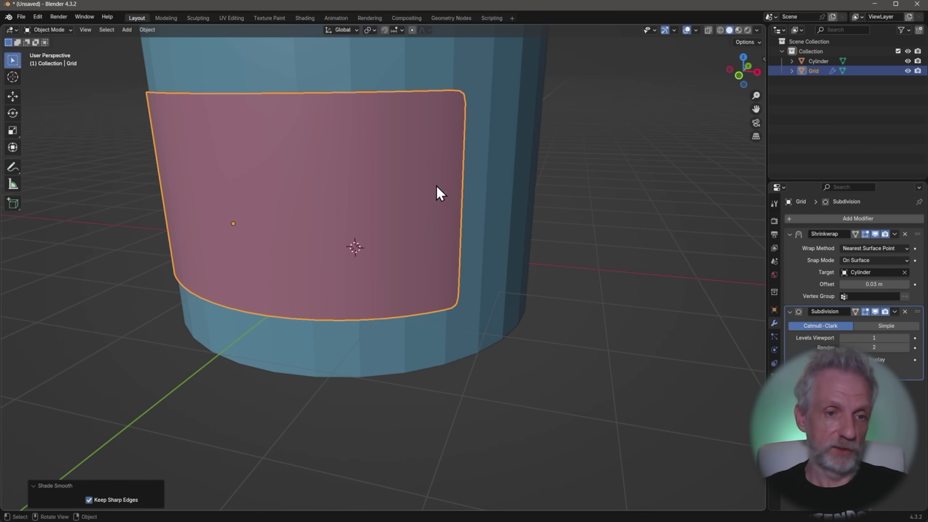
{"action": "mouse_move", "coordinate": [437, 192]}
{"action": "middle_mouse_down"}
{"action": "mouse_move", "coordinate": [423, 179]}
{"action": "mouse_move", "coordinate": [395, 195]}
{"action": "mouse_move", "coordinate": [356, 198]}
{"action": "mouse_move", "coordinate": [452, 180]}
{"action": "mouse_move", "coordinate": [422, 187]}
{"action": "middle_mouse_up"}
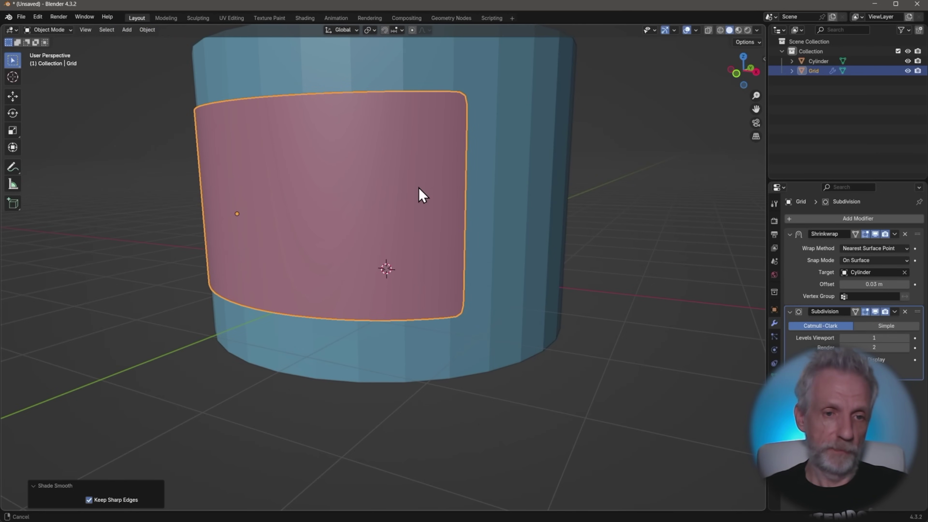
{"action": "scroll", "coordinate": [321, 232], "scroll_direction": "down", "scroll_amount": 4}
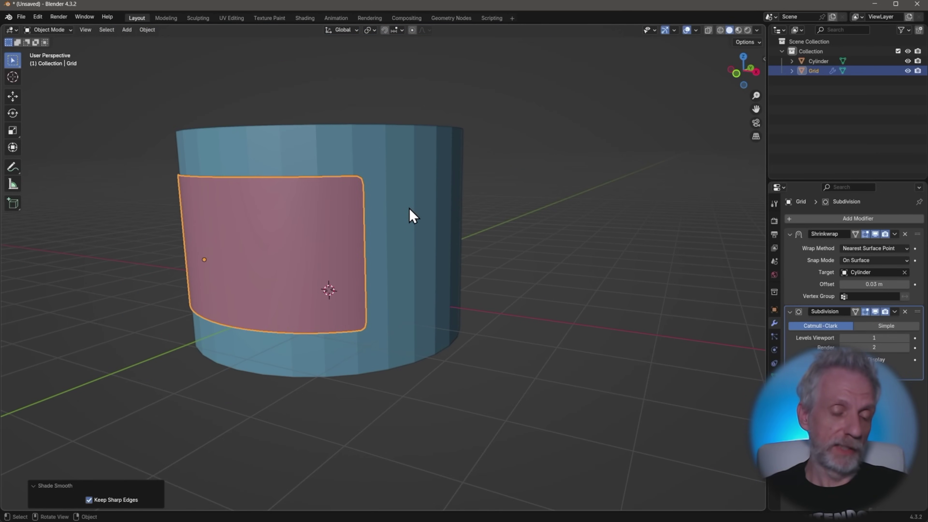
Select the Cylinder and apply Shade Smooth to it
{"action": "right_click", "coordinate": [406, 207]}
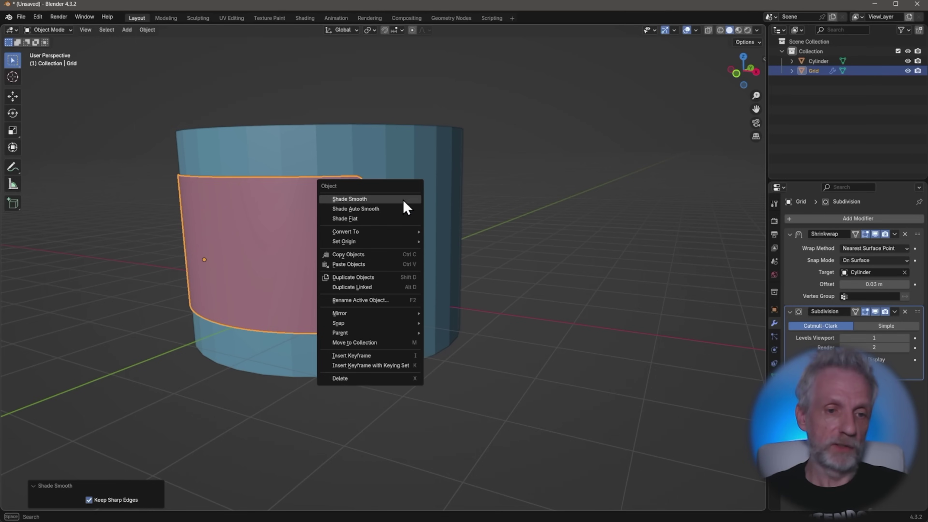
{"action": "left_click", "coordinate": [424, 153]}
{"action": "right_click", "coordinate": [430, 176]}
{"action": "left_click", "coordinate": [434, 172]}
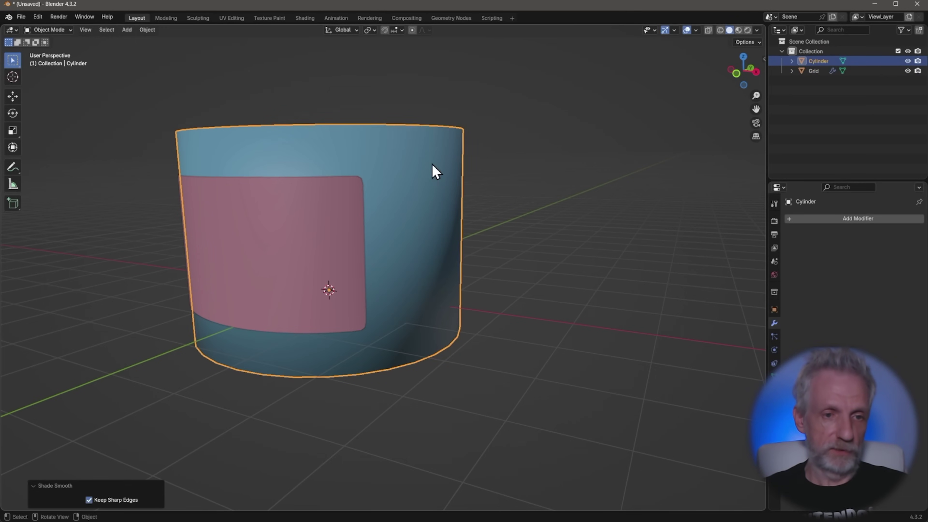
{"action": "mouse_move", "coordinate": [435, 171]}
{"action": "middle_mouse_down"}
{"action": "mouse_move", "coordinate": [432, 199]}
{"action": "mouse_move", "coordinate": [406, 234]}
{"action": "mouse_move", "coordinate": [435, 174]}
{"action": "mouse_move", "coordinate": [408, 208]}
{"action": "mouse_move", "coordinate": [417, 174]}
{"action": "middle_mouse_up"}
Add a Subdivision Surface modifier to the Cylinder with Levels Viewport 2
{"action": "left_click", "coordinate": [840, 218]}
{"action": "mouse_move", "coordinate": [834, 216]}
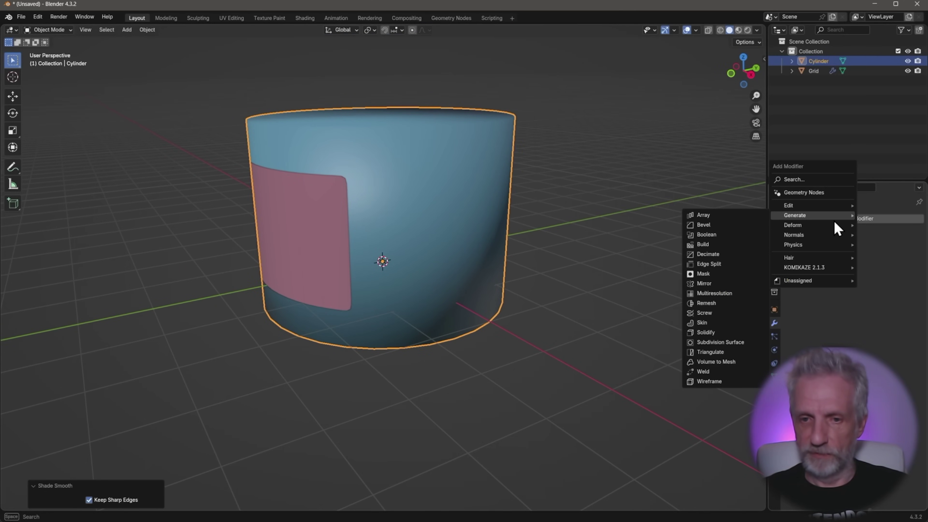
{"action": "left_click", "coordinate": [747, 342]}
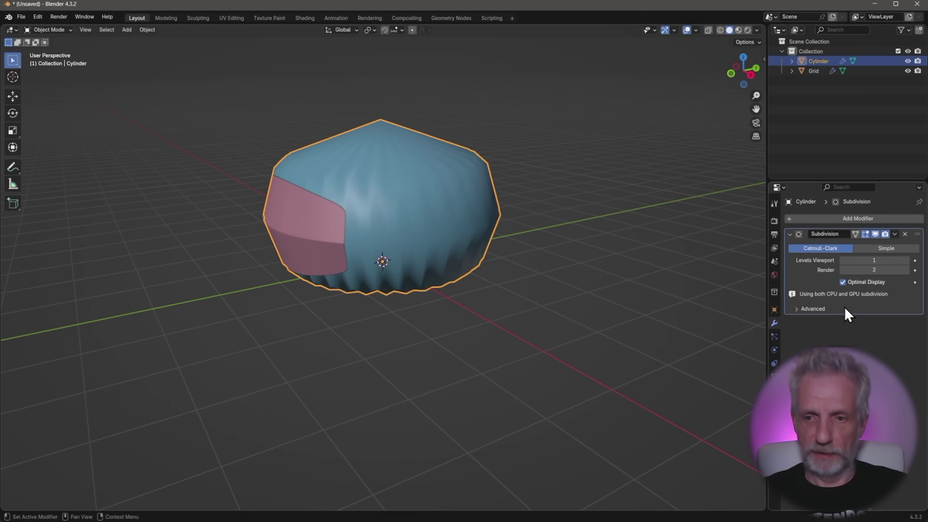
{"action": "left_click", "coordinate": [906, 261]}
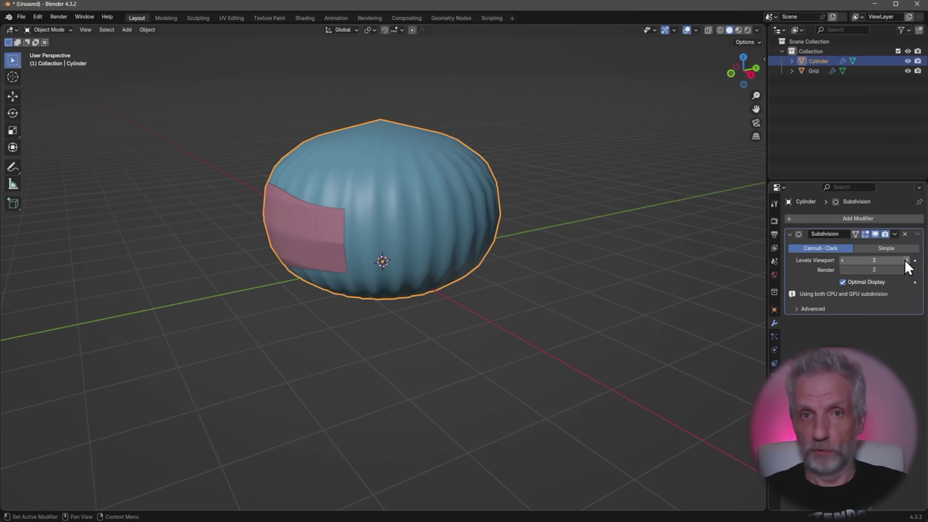
{"action": "middle_click_drag", "start_coordinate": [530, 254], "coordinate": [509, 228]}
{"action": "scroll", "coordinate": [544, 252], "scroll_direction": "down", "scroll_amount": 1}
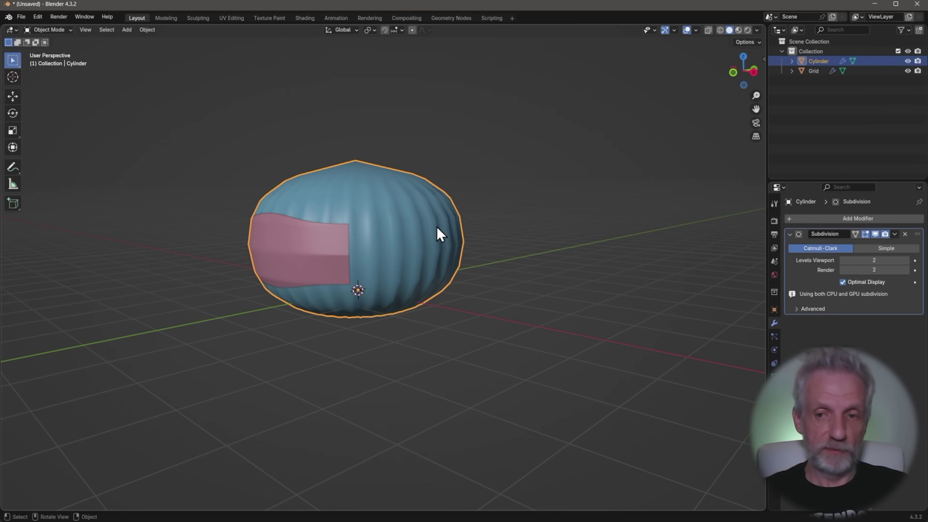
Add a 0.1 m Bevel modifier to the Cylinder and move it above Subdivision
{"action": "left_click", "coordinate": [852, 219]}
{"action": "mouse_move", "coordinate": [850, 222]}
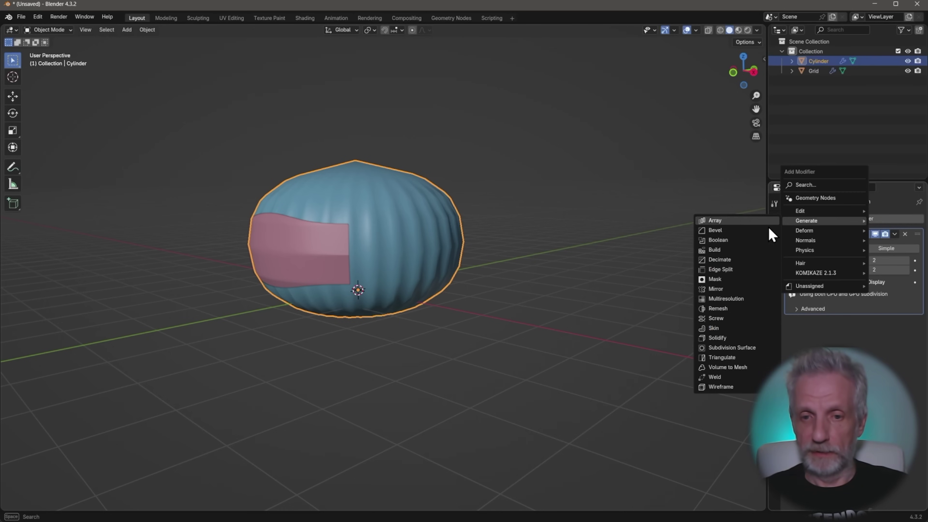
{"action": "left_click", "coordinate": [741, 231]}
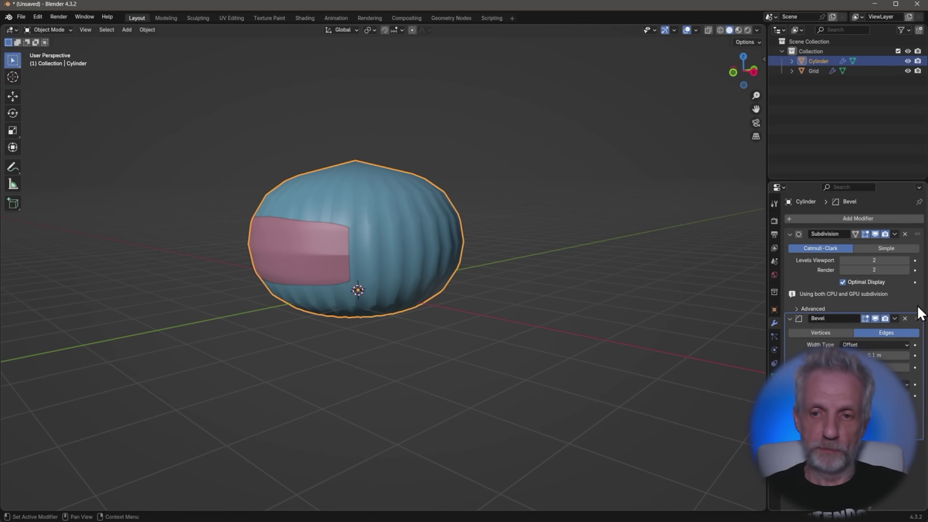
{"action": "left_click_drag", "start_coordinate": [918, 294], "coordinate": [916, 234]}
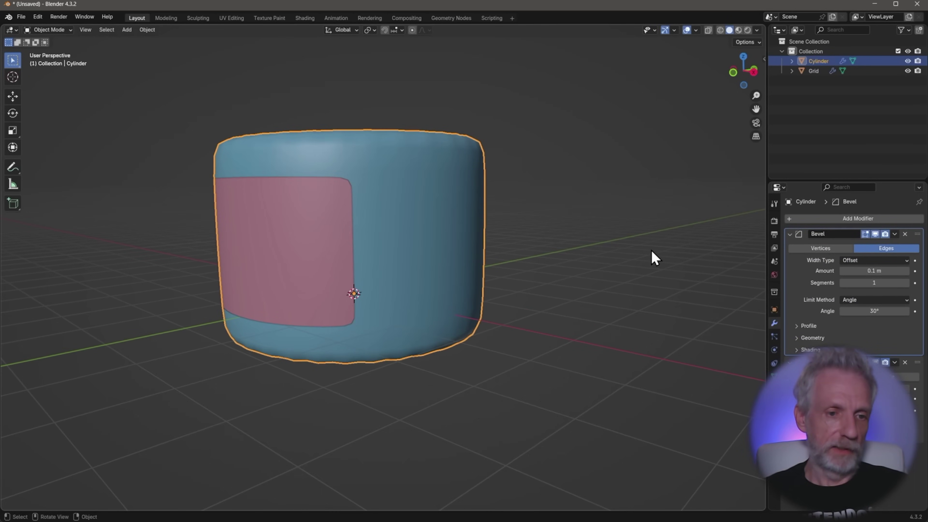
{"action": "middle_click_drag", "start_coordinate": [576, 252], "coordinate": [600, 317]}
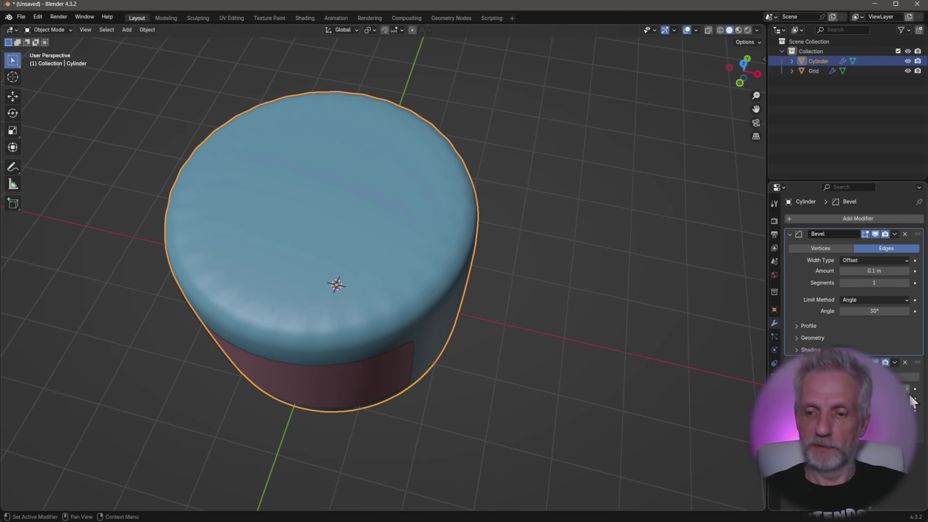
{"action": "middle_click_drag", "start_coordinate": [547, 296], "coordinate": [514, 284]}
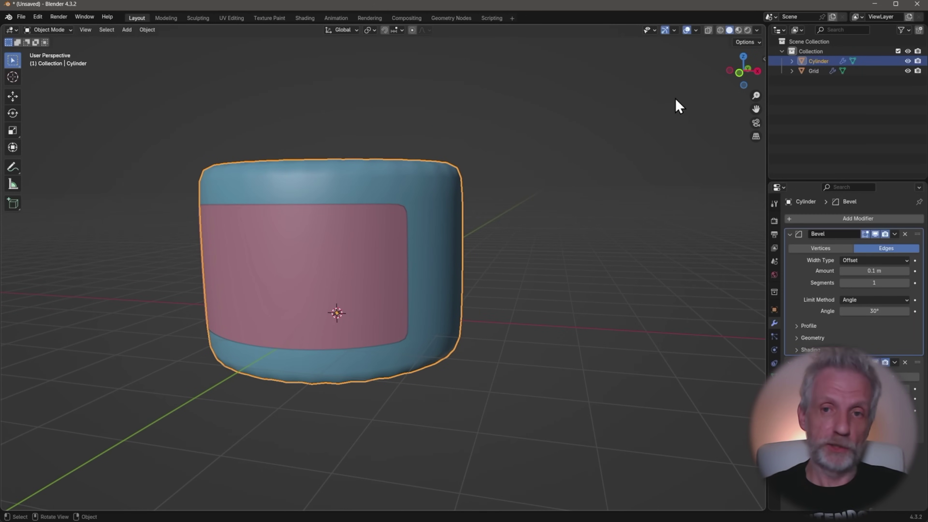
Switch the viewport to Material Preview shading
{"action": "left_click", "coordinate": [738, 30]}
{"action": "scroll", "coordinate": [420, 233], "scroll_direction": "down", "scroll_amount": 3}
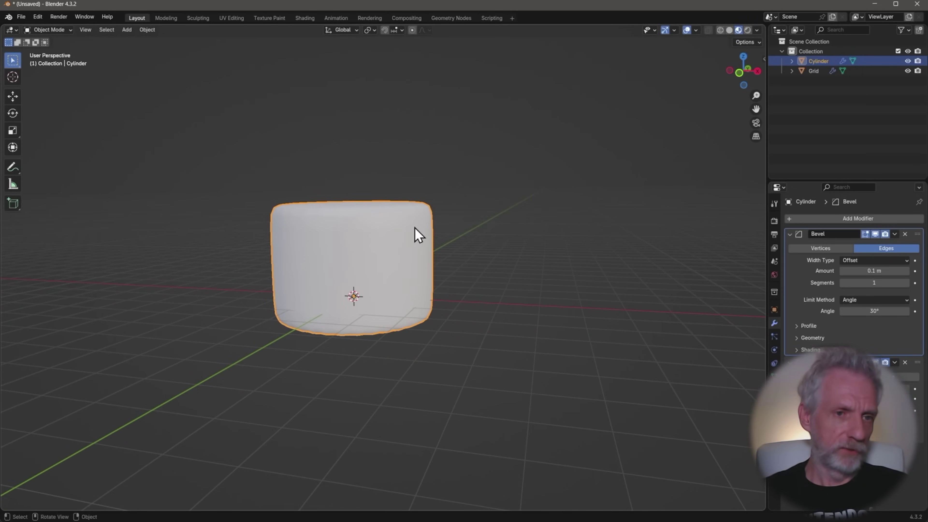
{"action": "key", "text": "shift"}
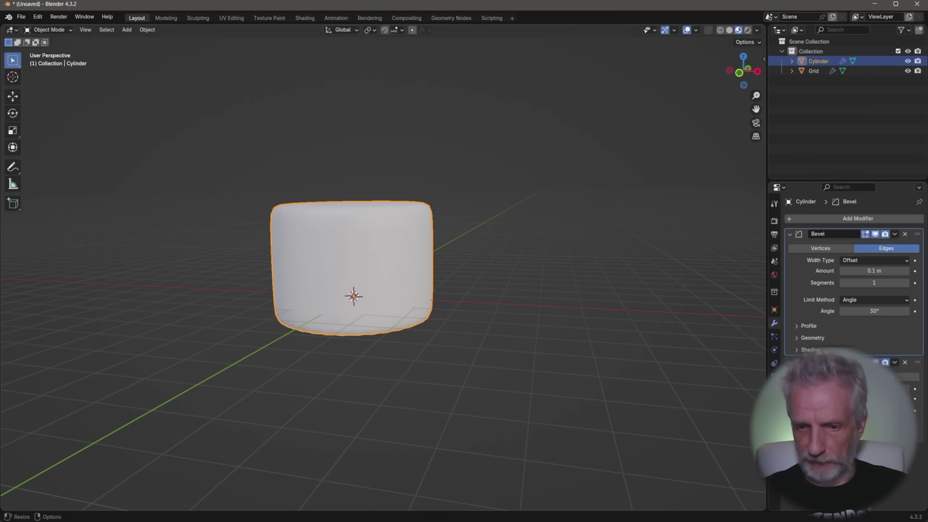
Set the Cylinder's Base Color to light blue (#86BEE7), then select the Grid plane
{"action": "left_click", "coordinate": [774, 390]}
{"action": "left_click", "coordinate": [793, 287]}
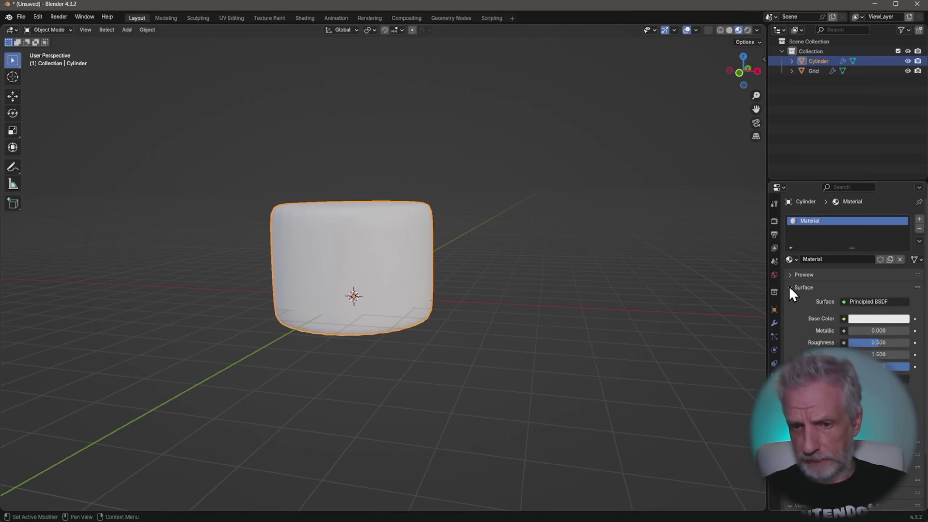
{"action": "left_click", "coordinate": [871, 319]}
{"action": "left_click", "coordinate": [867, 182]}
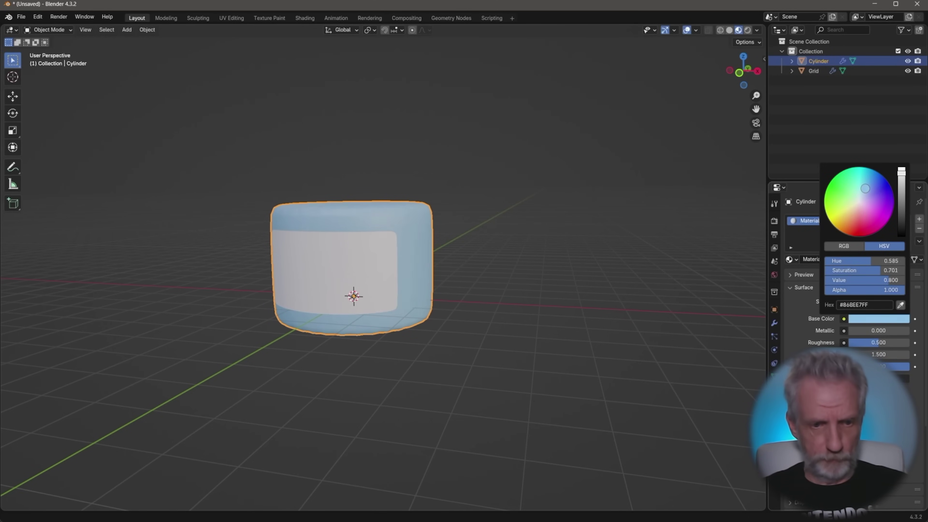
{"action": "left_click", "coordinate": [372, 278]}
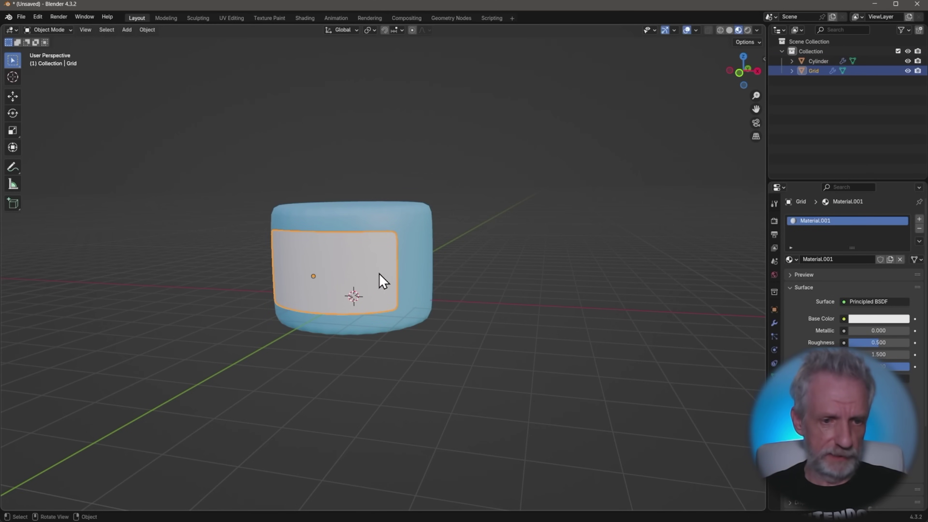
Switch to the Shading workspace and enlarge the node editor area
{"action": "left_click", "coordinate": [305, 18]}
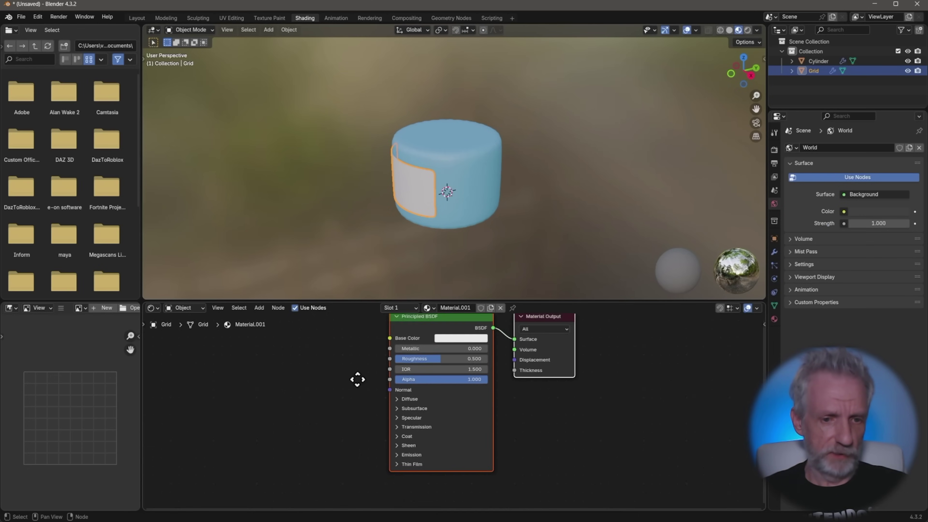
{"action": "left_click_drag", "start_coordinate": [380, 300], "coordinate": [378, 250]}
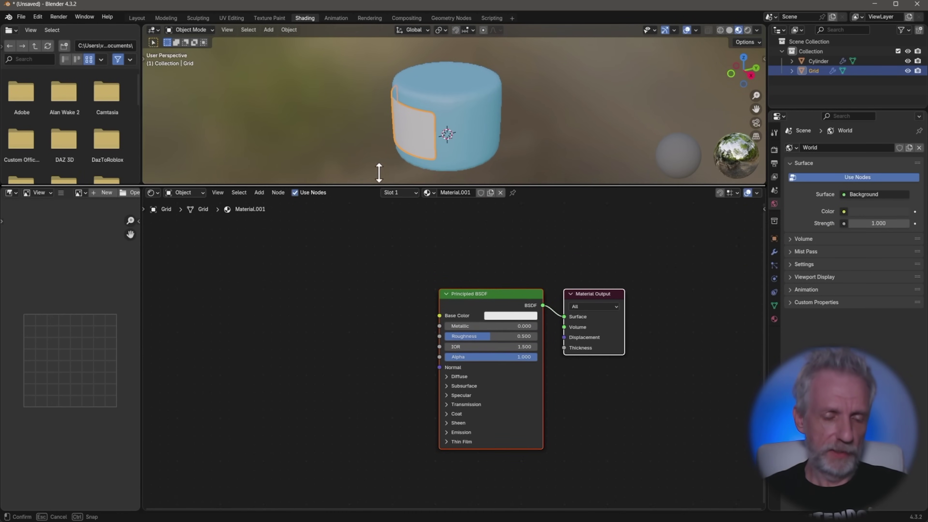
{"action": "left_click_drag", "start_coordinate": [379, 173], "coordinate": [378, 172]}
{"action": "scroll", "coordinate": [411, 329], "scroll_direction": "up", "scroll_amount": 3}
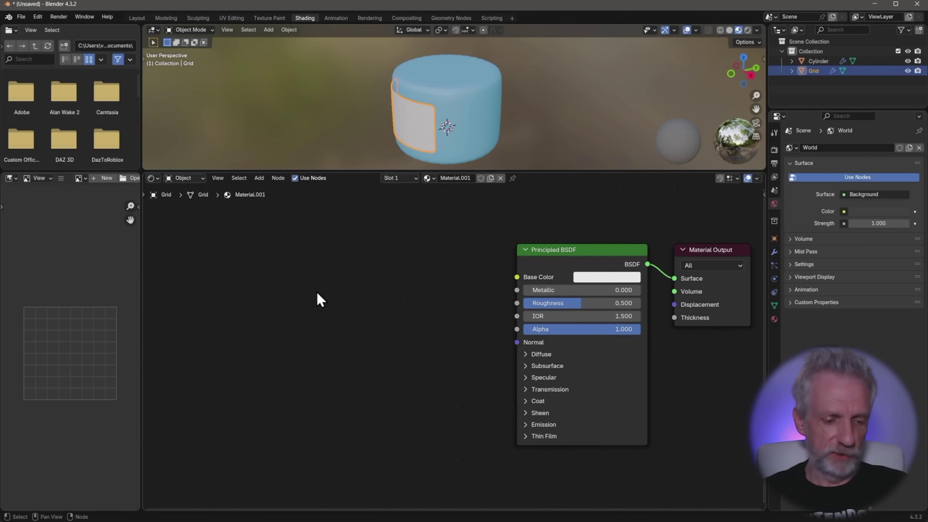
Add an Image Texture node loading Thanks Brian.png from the Desktop
{"action": "key", "text": "shift+a"}
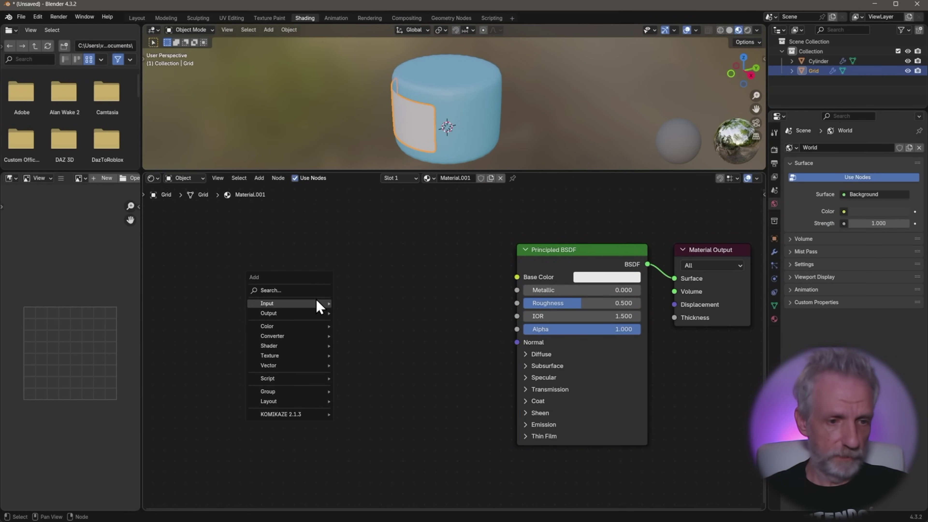
{"action": "type", "text": "image"}
{"action": "key", "text": "Return"}
{"action": "left_click", "coordinate": [356, 297]}
{"action": "left_click", "coordinate": [395, 297]}
{"action": "left_click", "coordinate": [234, 163]}
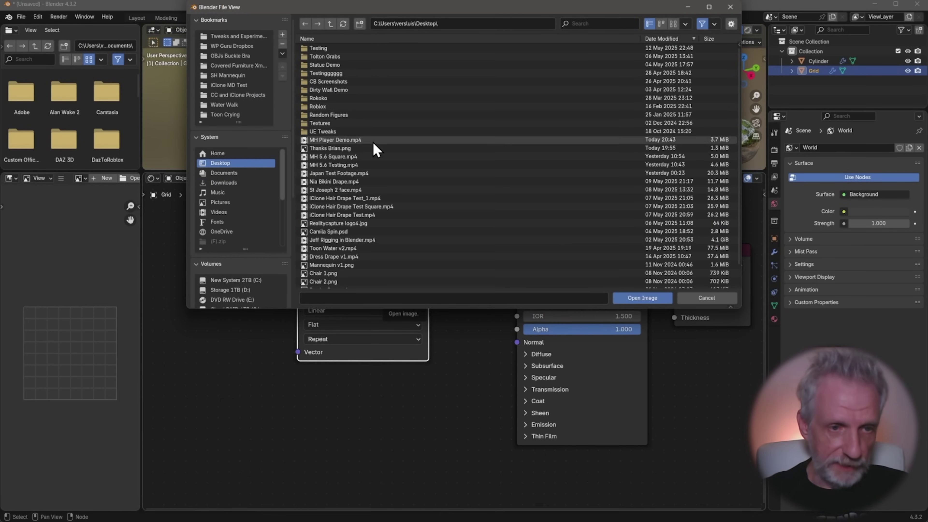
{"action": "left_click", "coordinate": [366, 150]}
{"action": "left_click", "coordinate": [663, 298]}
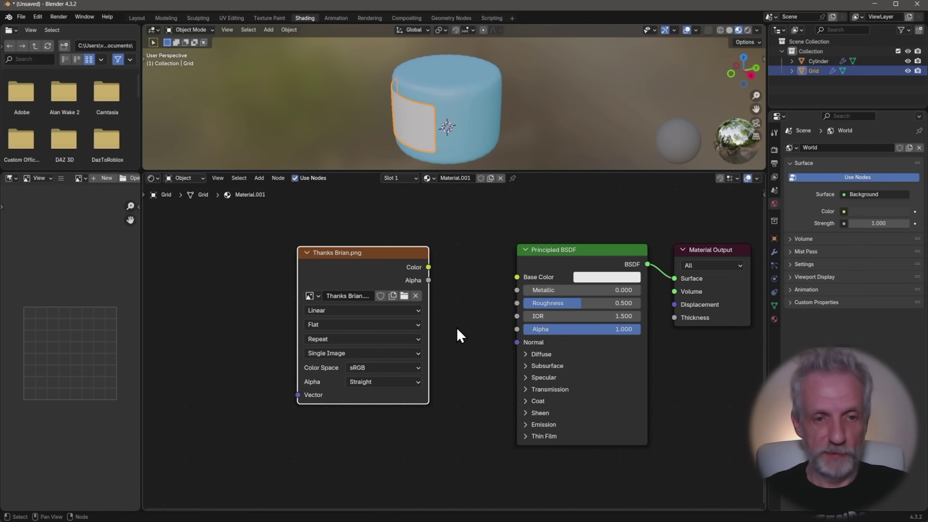
Link the image's Color to Base Color and Alpha to Alpha
{"action": "left_click_drag", "start_coordinate": [510, 291], "coordinate": [516, 288]}
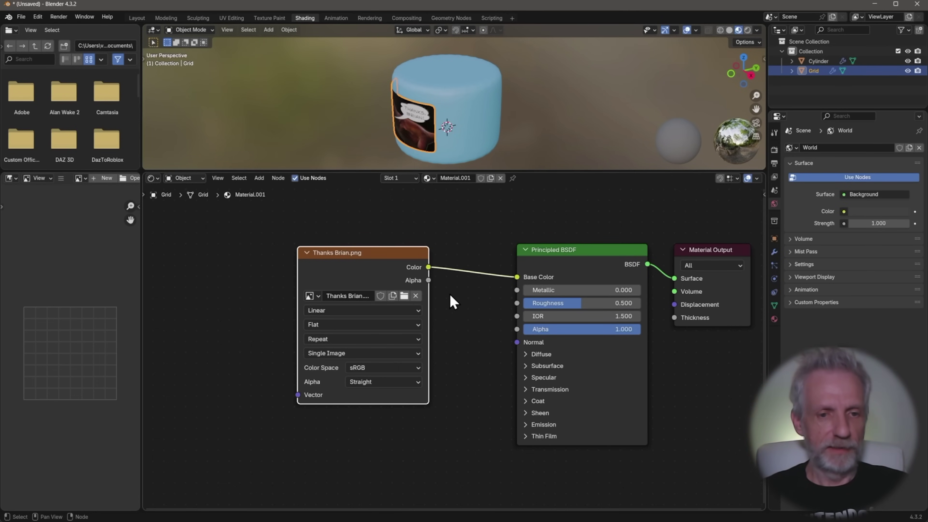
{"action": "middle_click_drag", "start_coordinate": [442, 139], "coordinate": [452, 94]}
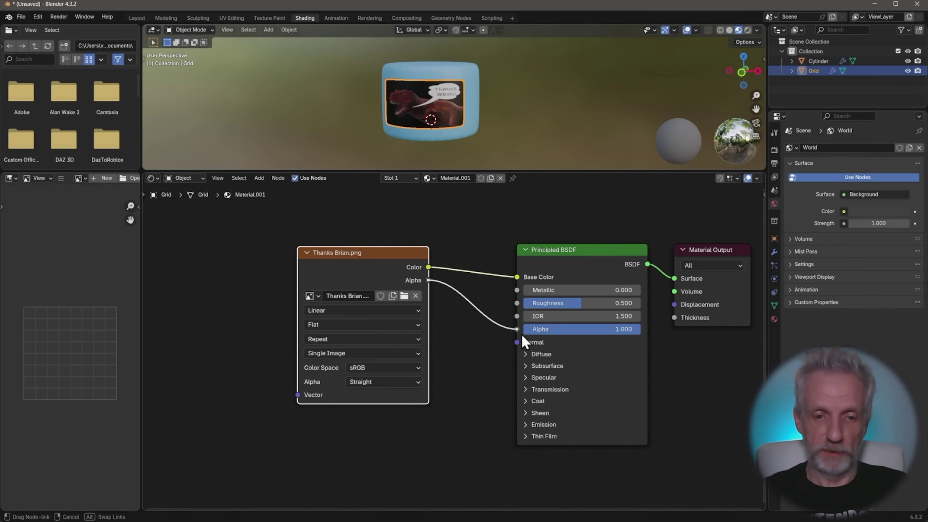
{"action": "left_click_drag", "start_coordinate": [525, 342], "coordinate": [523, 344]}
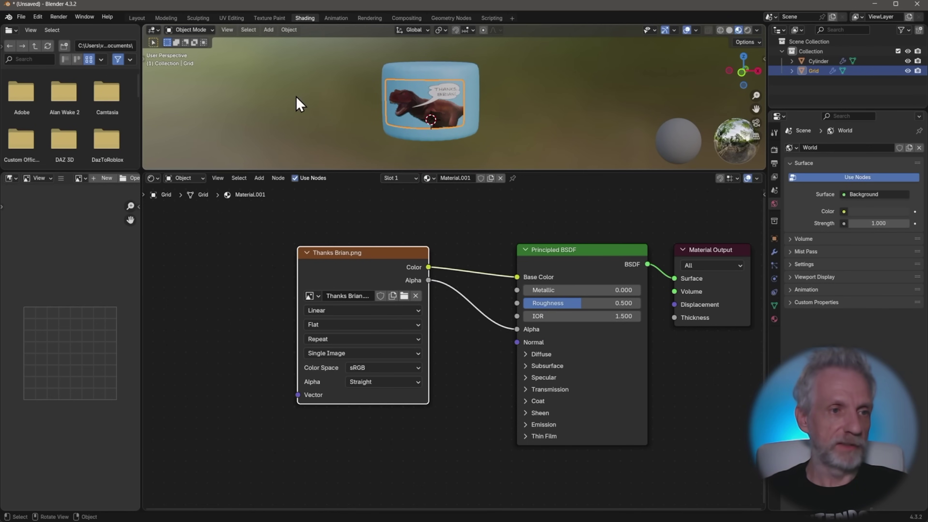
Return to the Layout workspace and view the decal on the cylinder
{"action": "left_click", "coordinate": [139, 18]}
{"action": "scroll", "coordinate": [280, 251], "scroll_direction": "up", "scroll_amount": 3}
{"action": "mouse_move", "coordinate": [279, 253]}
{"action": "middle_mouse_down"}
{"action": "mouse_move", "coordinate": [310, 272]}
{"action": "mouse_move", "coordinate": [269, 292]}
{"action": "mouse_move", "coordinate": [207, 257]}
{"action": "mouse_move", "coordinate": [239, 222]}
{"action": "mouse_move", "coordinate": [235, 230]}
{"action": "middle_mouse_up"}
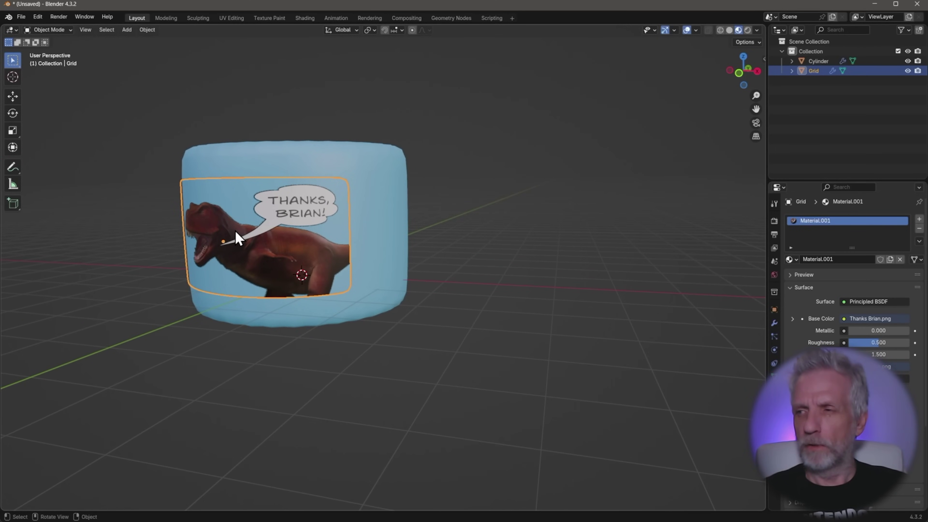
{"action": "middle_click_drag", "start_coordinate": [236, 239], "coordinate": [285, 265]}
Add an Icosphere, move it right of the cylinder along X, enlarge it and raise it 1 m
{"action": "key", "text": "shift+a"}
{"action": "mouse_move", "coordinate": [296, 272]}
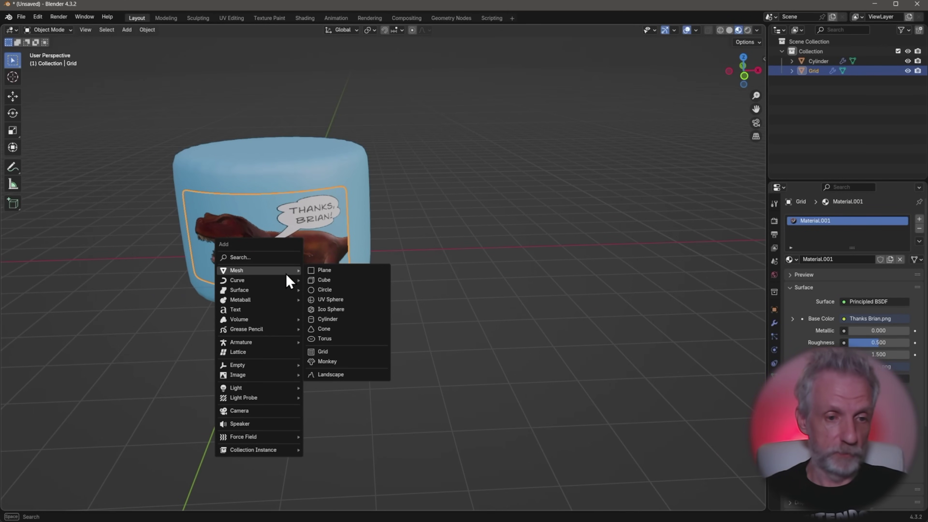
{"action": "left_click", "coordinate": [355, 312]}
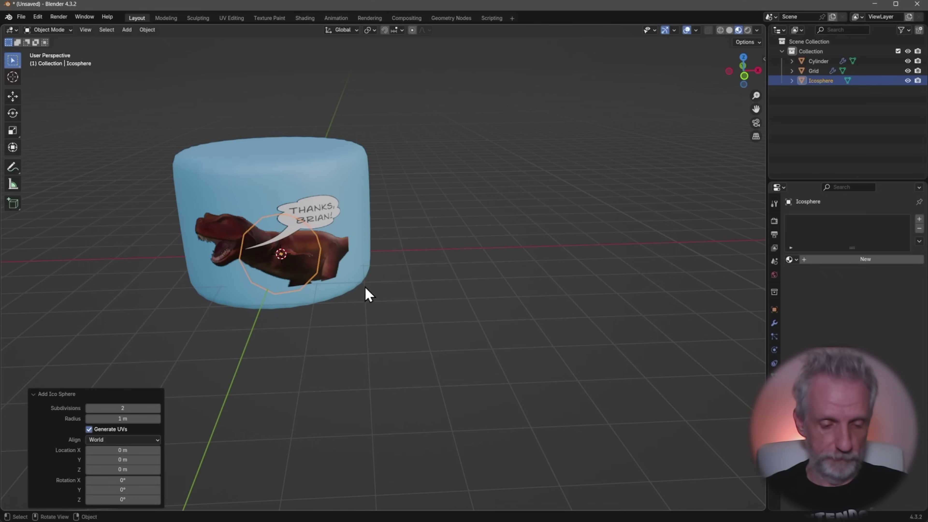
{"action": "key", "text": "g"}
{"action": "key", "text": "x"}
{"action": "left_click", "coordinate": [578, 293]}
{"action": "key", "text": "s"}
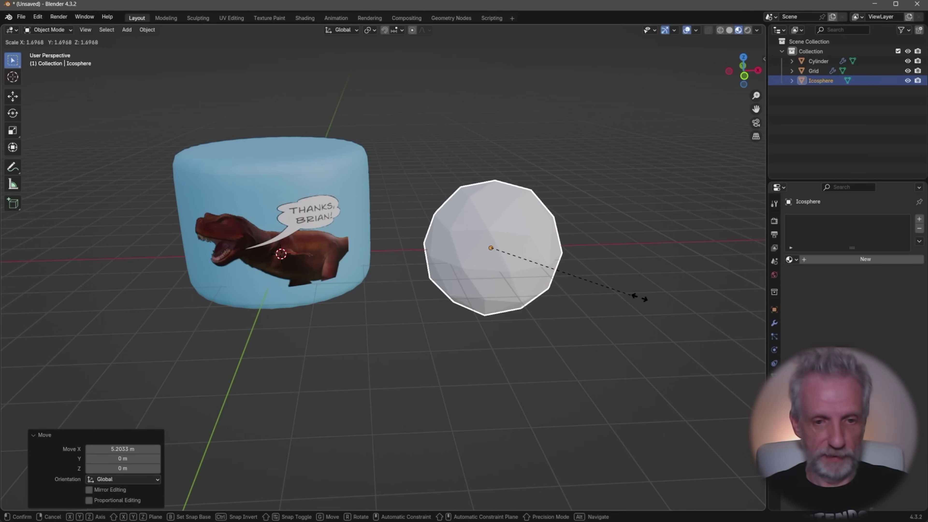
{"action": "left_click", "coordinate": [657, 313]}
{"action": "type", "text": "gz1"}
{"action": "key", "text": "Return"}
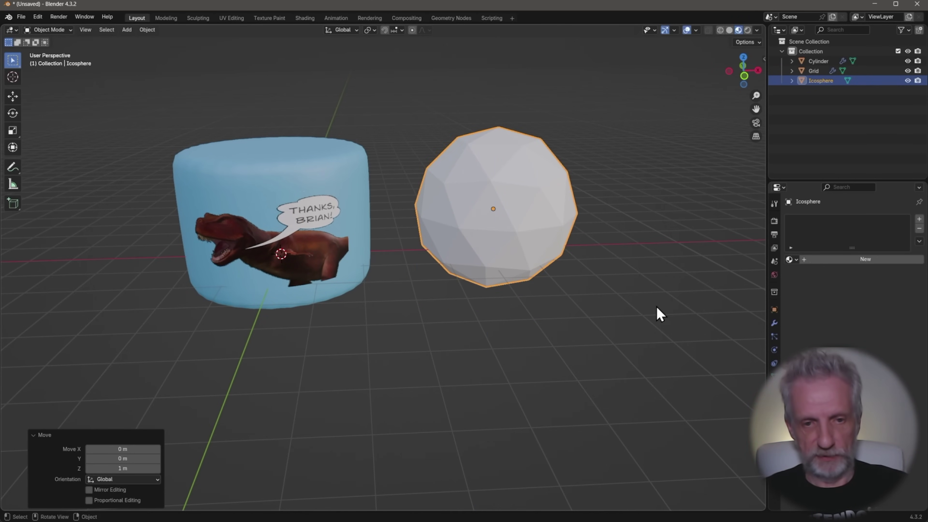
{"action": "middle_click_drag", "start_coordinate": [656, 305], "coordinate": [543, 201]}
Shade the Icosphere smooth and add a Subdivision Surface modifier with Levels Viewport 2
{"action": "right_click", "coordinate": [546, 200]}
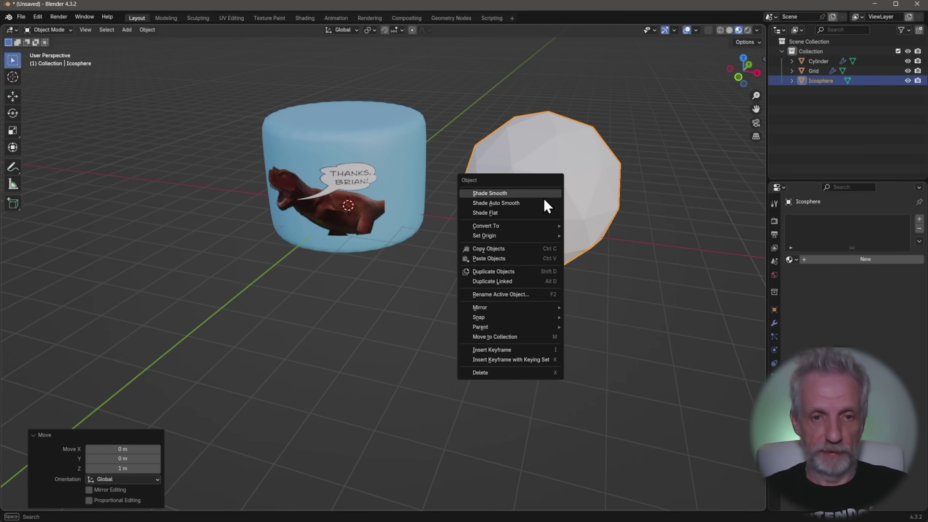
{"action": "left_click", "coordinate": [537, 193]}
{"action": "left_click", "coordinate": [775, 323]}
{"action": "left_click", "coordinate": [840, 221]}
{"action": "mouse_move", "coordinate": [817, 225]}
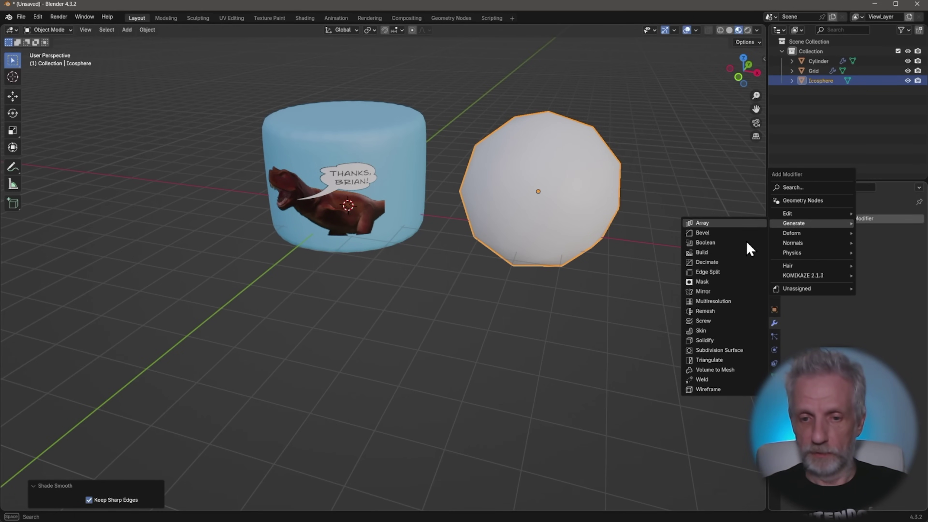
{"action": "left_click", "coordinate": [727, 350]}
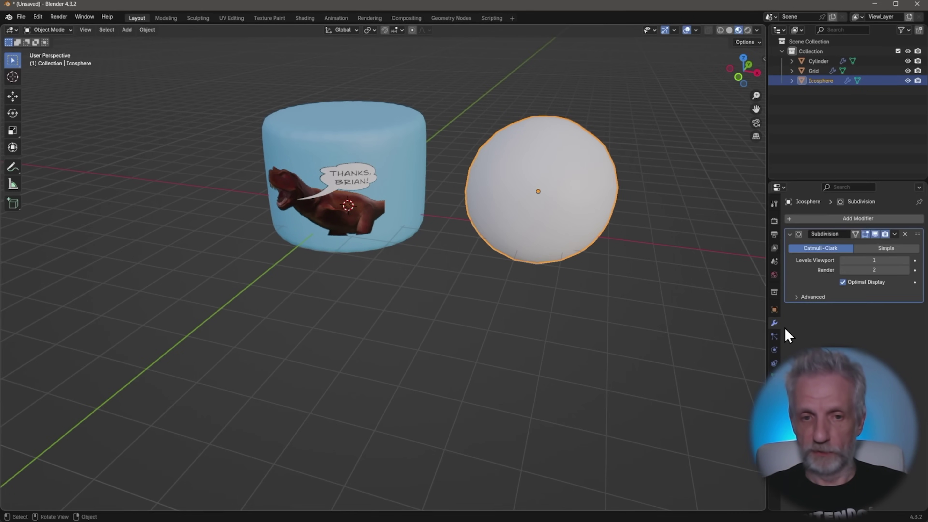
{"action": "left_click", "coordinate": [905, 259]}
{"action": "scroll", "coordinate": [621, 234], "scroll_direction": "up", "scroll_amount": 2}
{"action": "middle_click_drag", "start_coordinate": [606, 217], "coordinate": [462, 230], "text": "shift"}
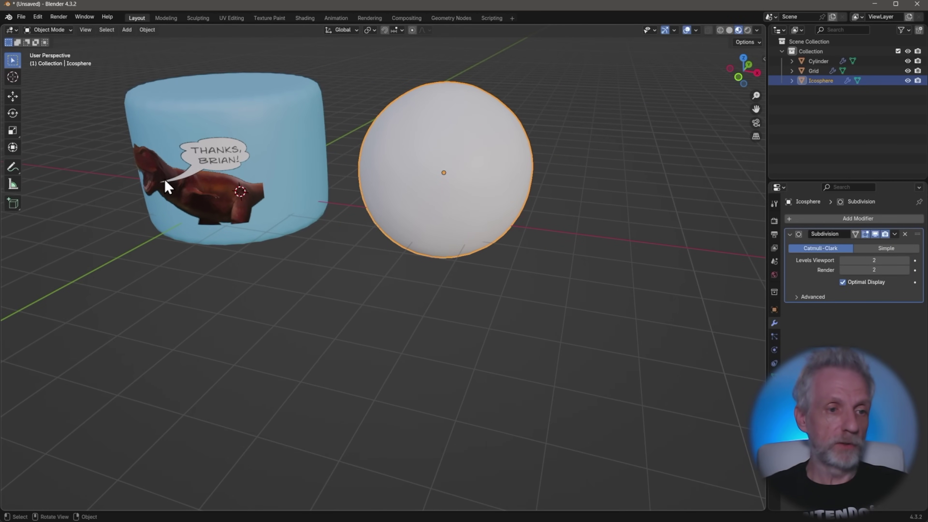
{"action": "left_click_drag", "start_coordinate": [166, 182], "coordinate": [188, 192]}
{"action": "middle_click_drag", "start_coordinate": [188, 191], "coordinate": [199, 197]}
Select the Grid, clear its Shrinkwrap Target, and move it 4.78 m along X
{"action": "left_click", "coordinate": [215, 220]}
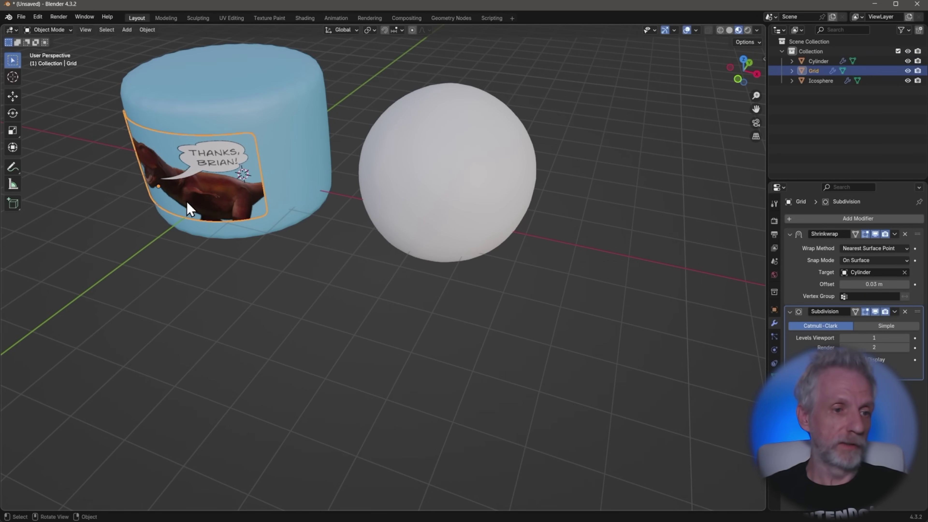
{"action": "left_click", "coordinate": [904, 272]}
{"action": "middle_click_drag", "start_coordinate": [472, 283], "coordinate": [379, 266]}
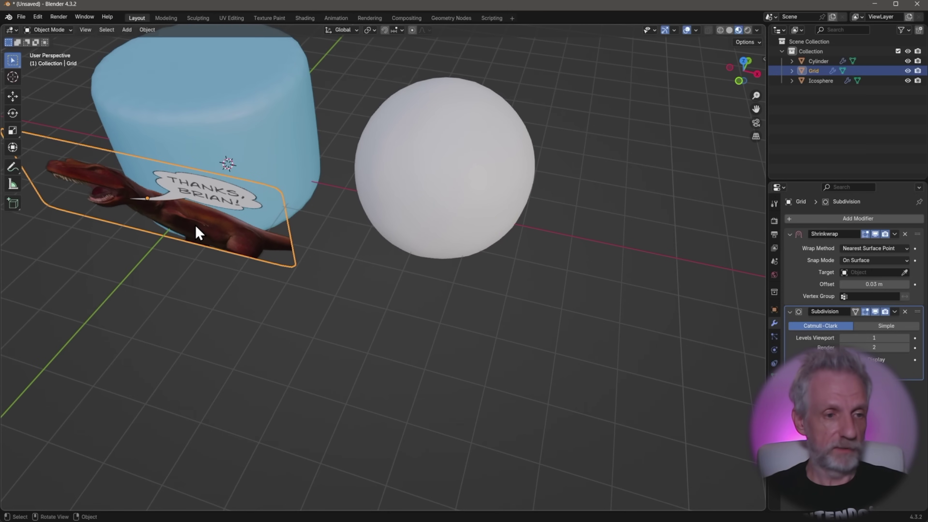
{"action": "key", "text": "g"}
{"action": "key", "text": "x"}
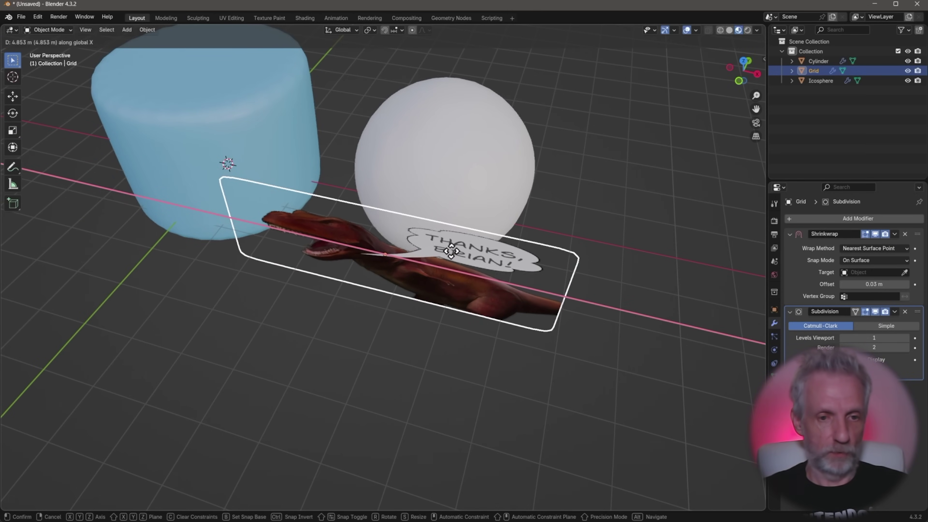
{"action": "key", "text": "Return"}
Set the Shrinkwrap Target to Icosphere with a 0.02 m Offset
{"action": "left_click", "coordinate": [904, 273]}
{"action": "left_click", "coordinate": [467, 140]}
{"action": "middle_click_drag", "start_coordinate": [493, 178], "coordinate": [490, 148]}
{"action": "scroll", "coordinate": [516, 135], "scroll_direction": "up", "scroll_amount": 4}
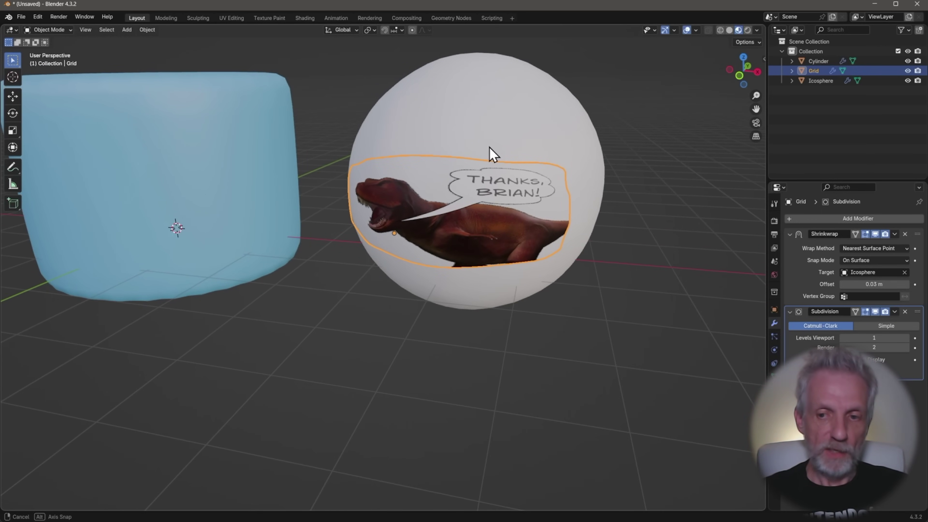
{"action": "left_click", "coordinate": [842, 283]}
{"action": "middle_click_drag", "start_coordinate": [694, 234], "coordinate": [672, 227]}
{"action": "scroll", "coordinate": [640, 221], "scroll_direction": "down", "scroll_amount": 3}
{"action": "middle_click_drag", "start_coordinate": [619, 216], "coordinate": [580, 202]}
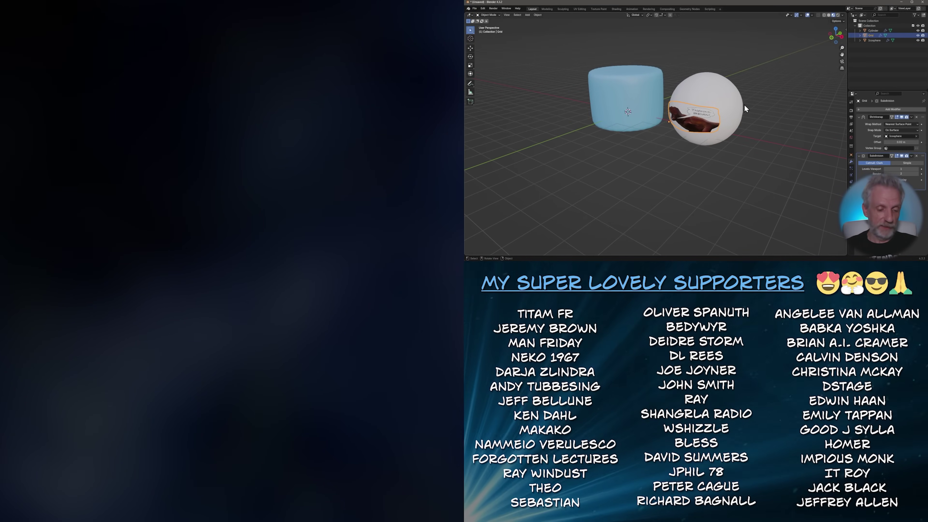
Scale the Grid decal along Z to stretch it taller over the Icosphere
{"action": "key", "text": "s"}
{"action": "key", "text": "z"}
{"action": "left_click", "coordinate": [770, 106]}
{"action": "middle_click_drag", "start_coordinate": [760, 102], "coordinate": [727, 97]}
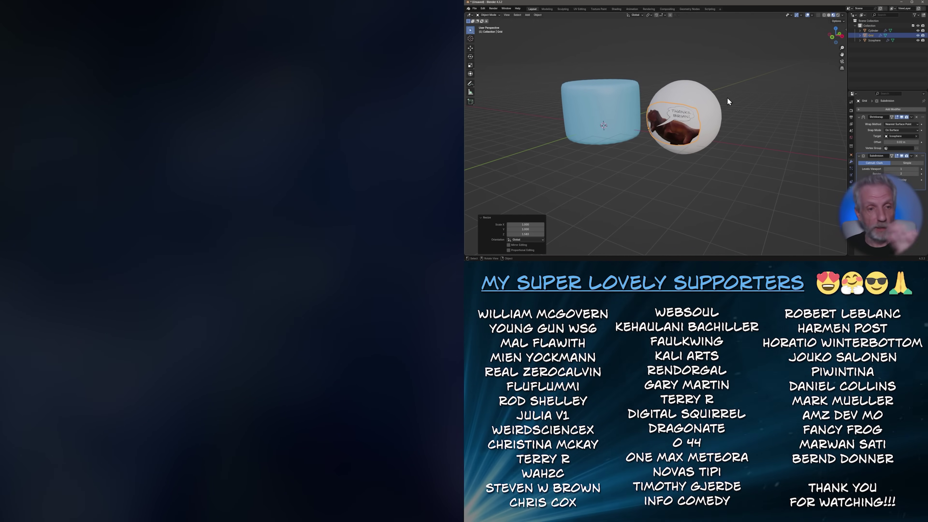